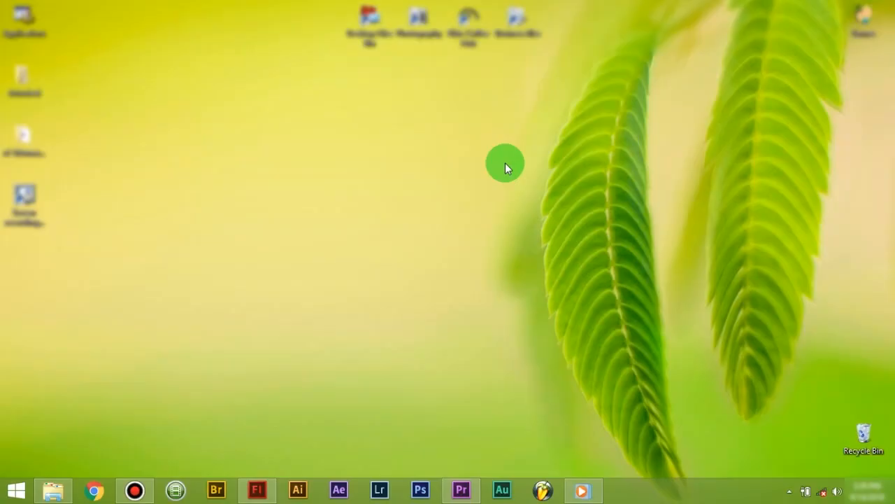
# Find Adobe Flash Professional CS6 with the system-wide search and open it.
pyautogui.press('super+s')
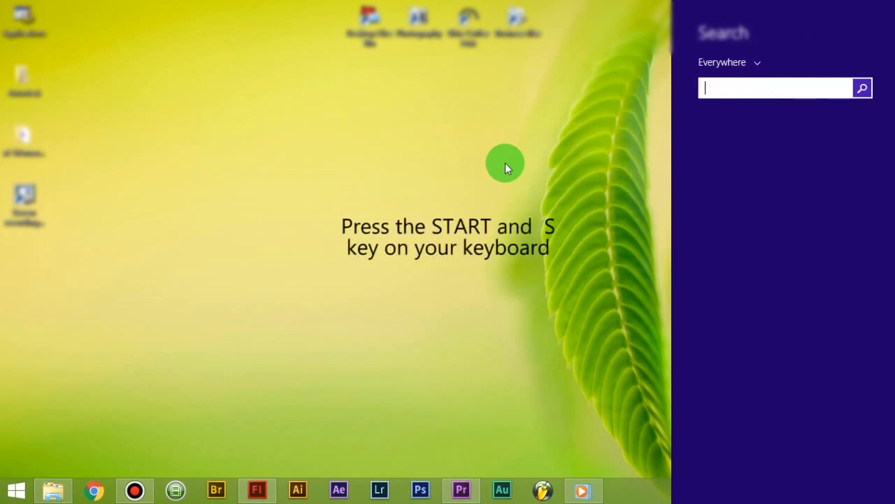
pyautogui.write('flash Professional CS6')
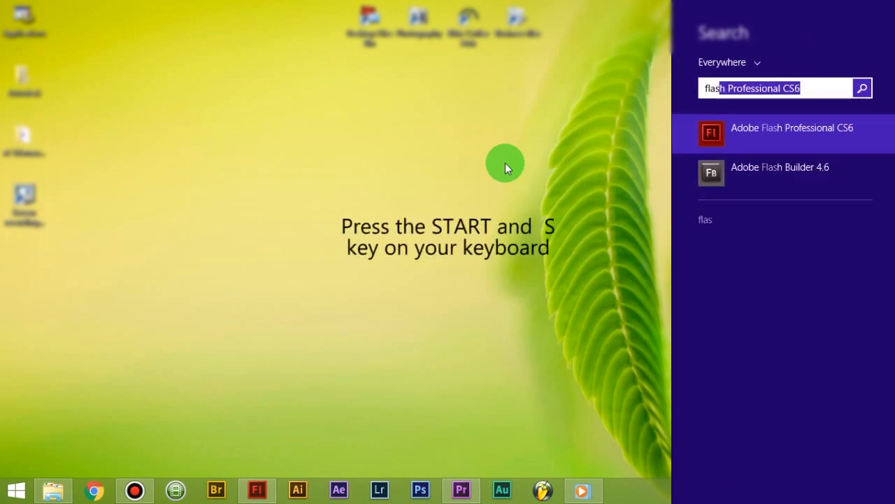
pyautogui.click(739, 128)
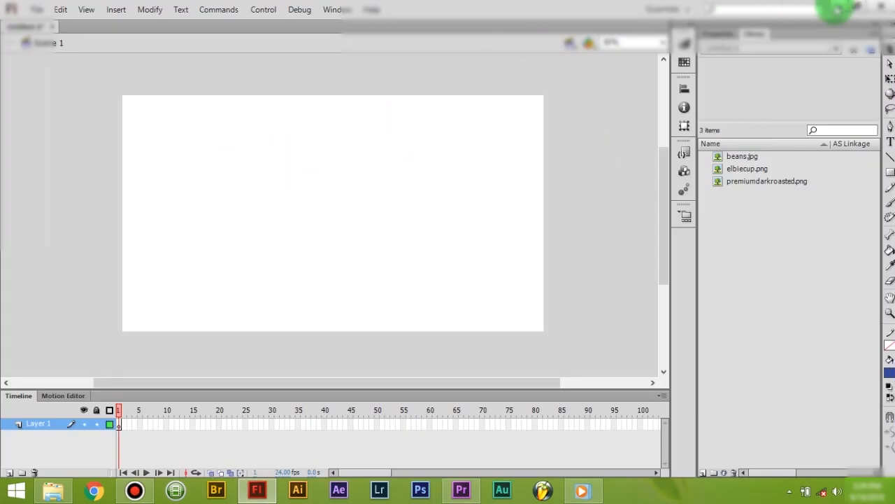
# Minimize the Flash window and reopen Adobe Flash Professional CS6 from the Start screen.
pyautogui.click(839, 7)
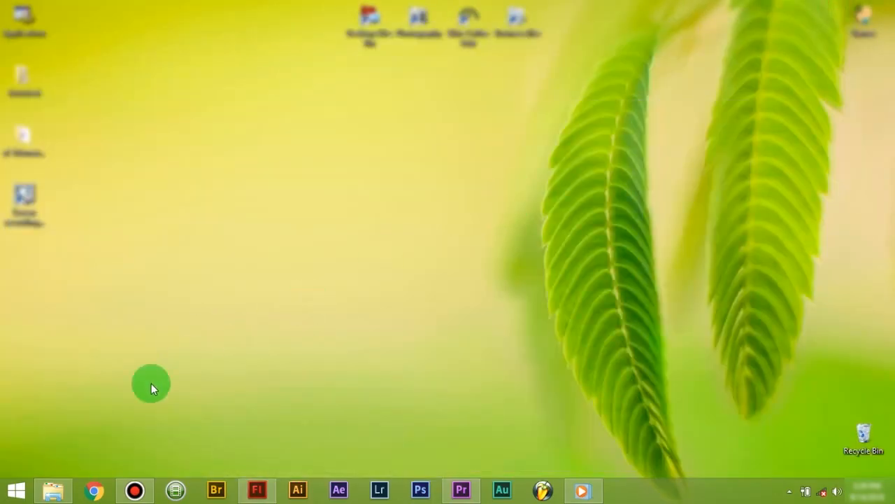
pyautogui.click(15, 491)
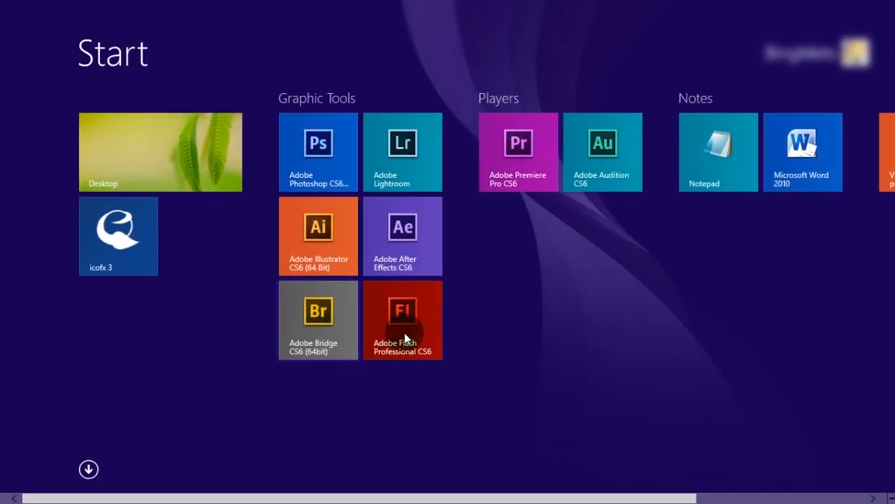
pyautogui.click(425, 329)
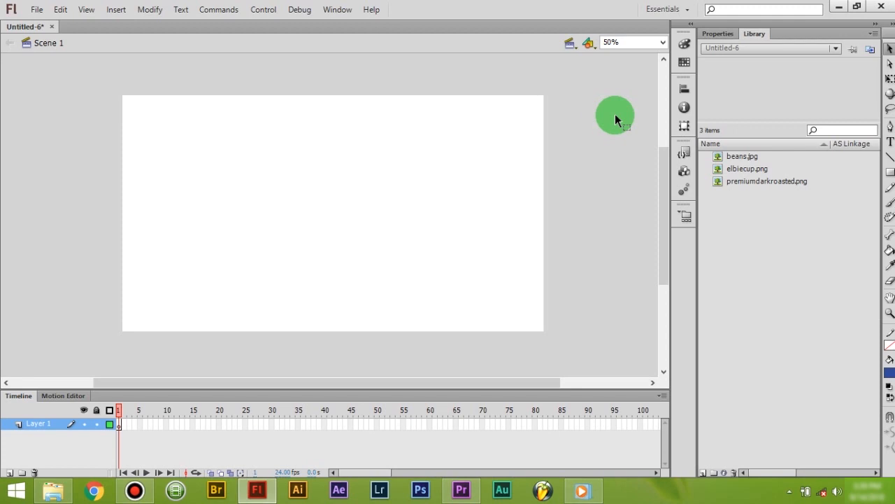
# Open the existing video1.fla document, test its movie and close the preview window.
pyautogui.click(36, 10)
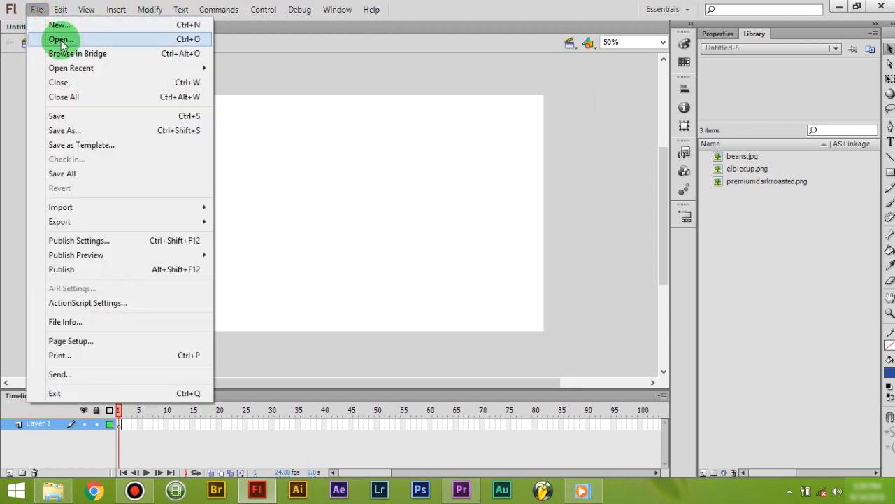
pyautogui.click(61, 40)
pyautogui.doubleClick(465, 165)
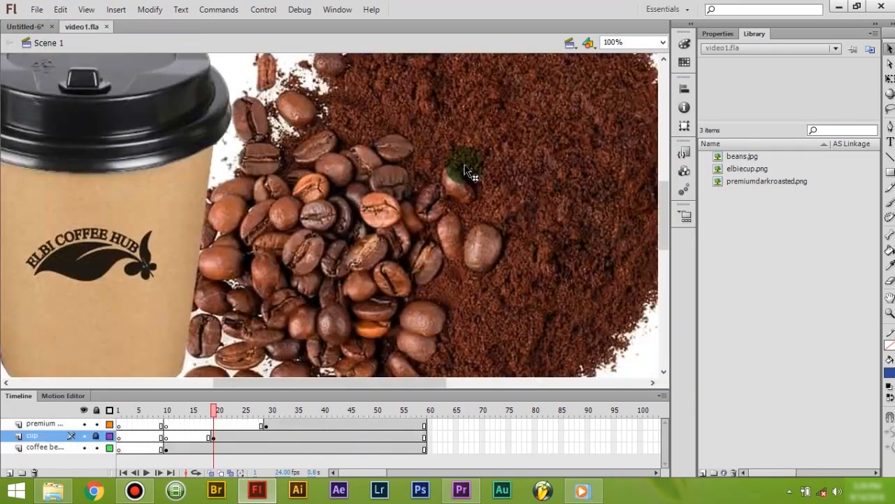
pyautogui.hotkey('ctrl', '-')
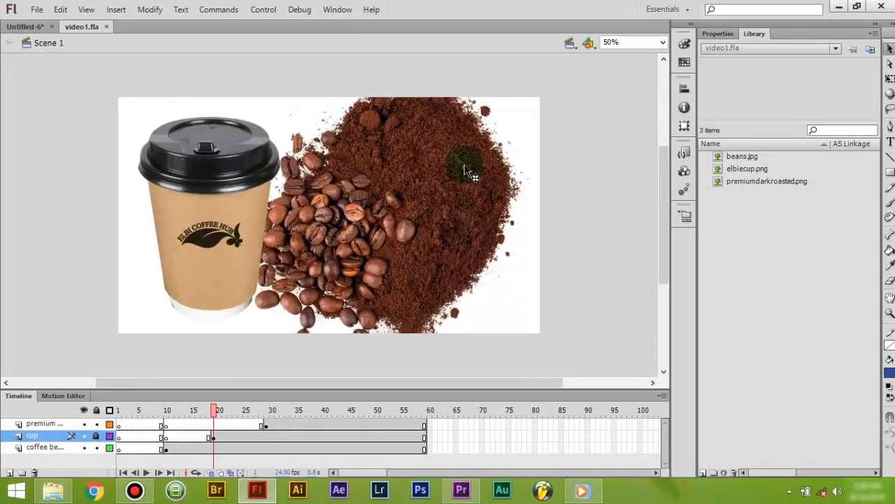
pyautogui.hotkey('ctrl', 'Return')
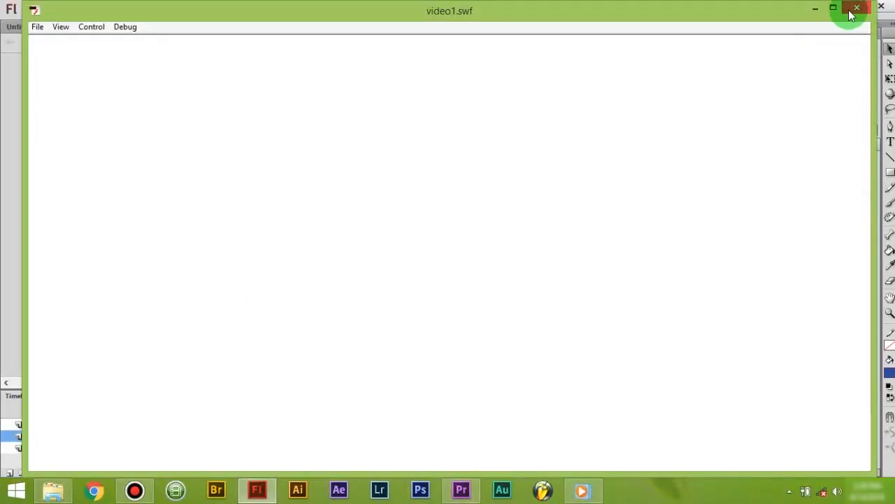
pyautogui.click(857, 9)
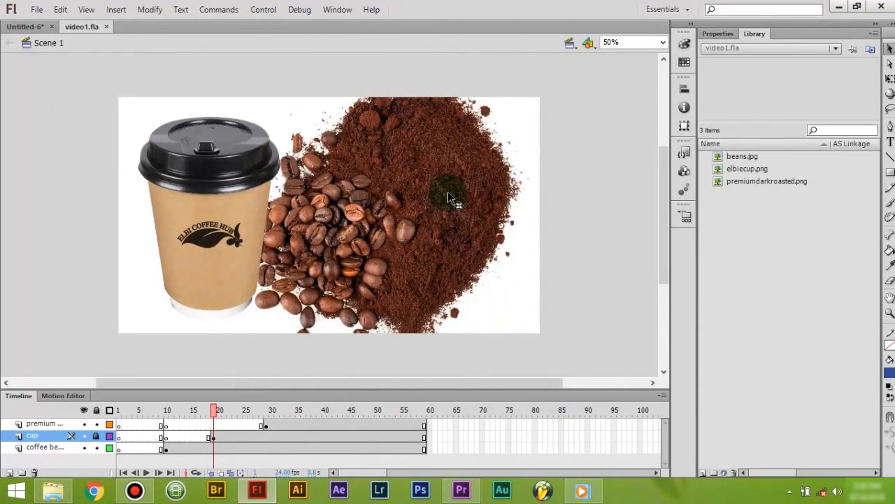
# Return to the Untitled-6 document and show its document properties.
pyautogui.click(25, 27)
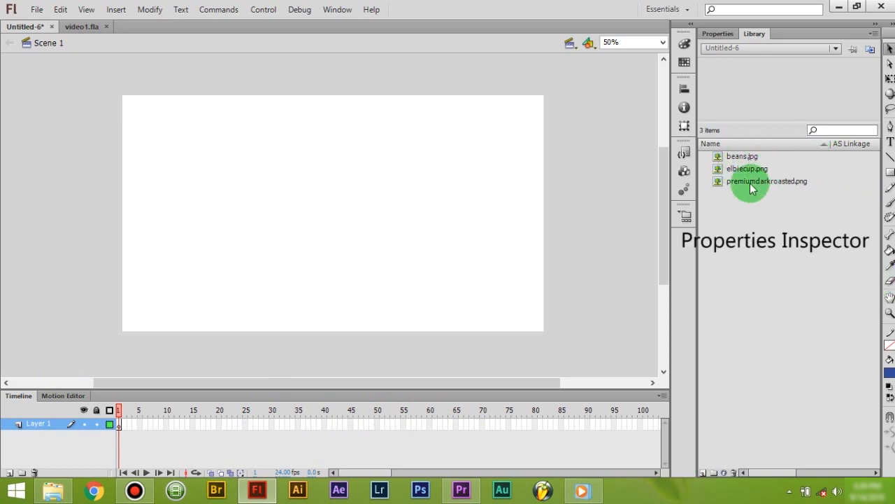
pyautogui.click(715, 34)
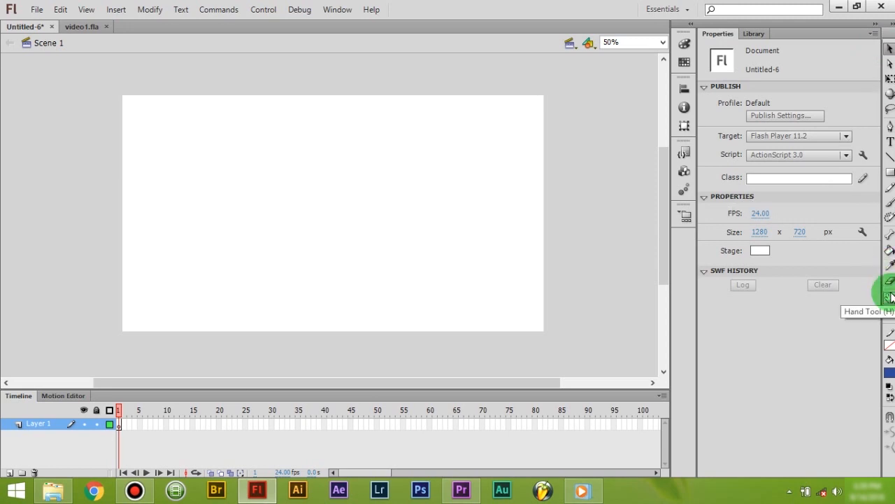
# Switch the workspace layout to Developer and back to Essentials.
pyautogui.click(687, 10)
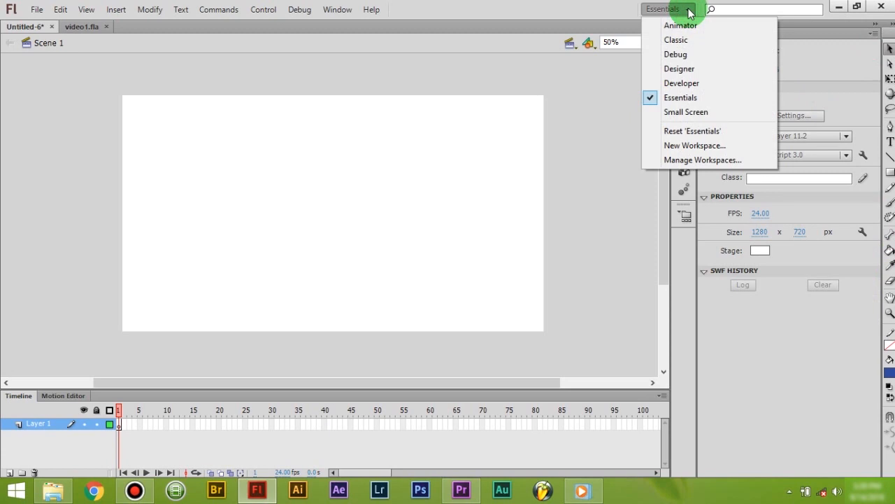
pyautogui.click(688, 84)
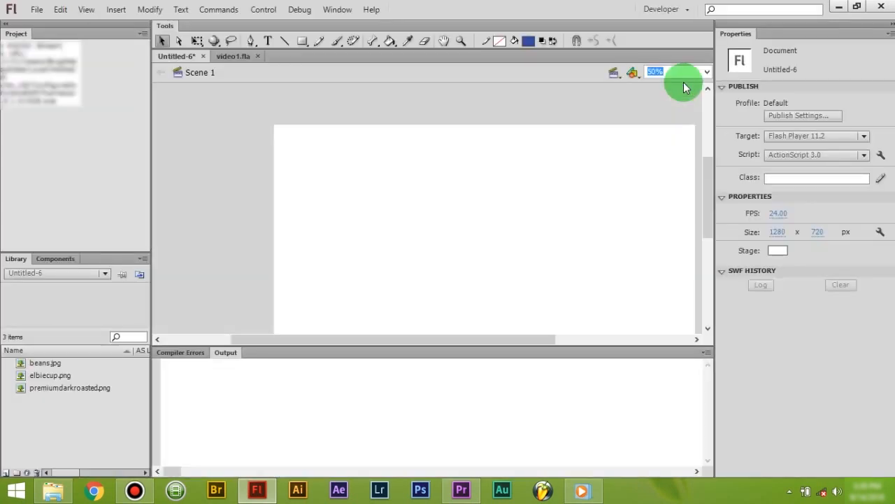
pyautogui.click(687, 10)
pyautogui.click(666, 97)
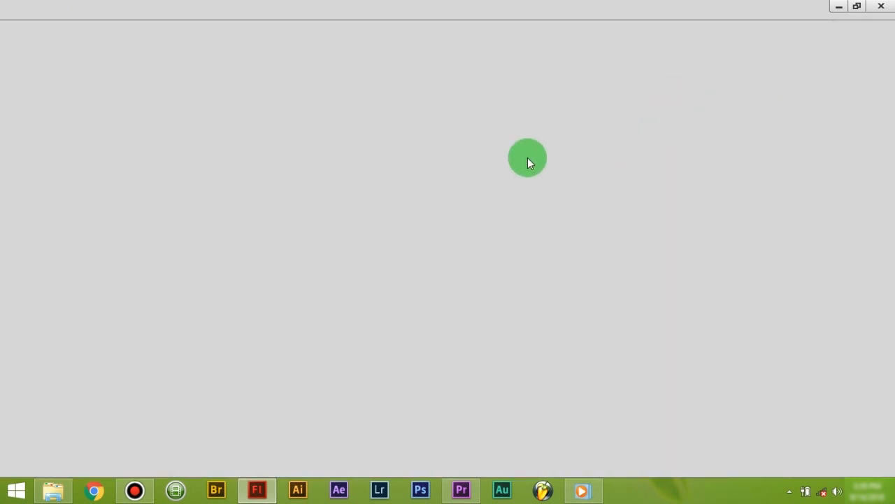
pyautogui.moveTo(297, 178); pyautogui.dragTo(334, 239)
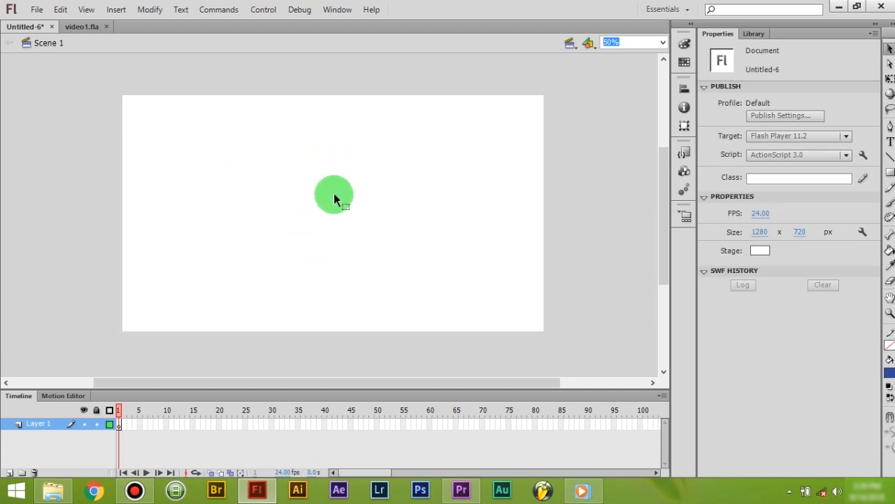
# Place premiumdarkroasted.png from the library on the stage so that it lines up with the stage edges.
pyautogui.click(754, 34)
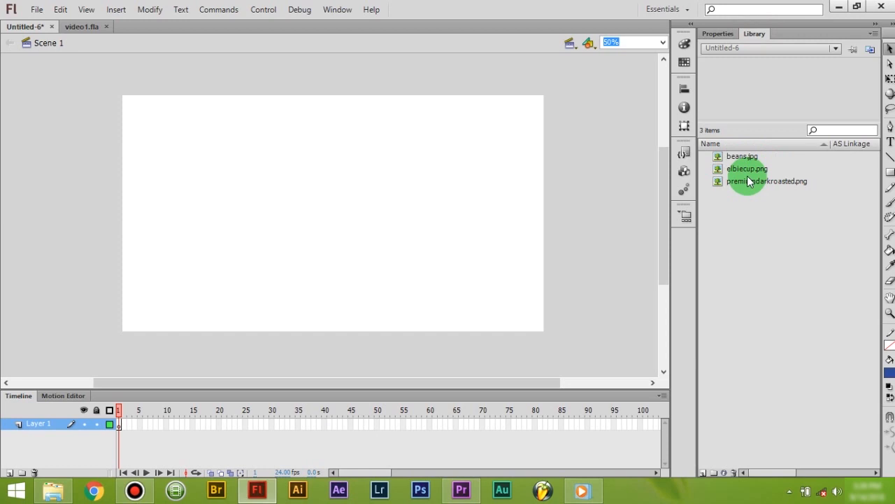
pyautogui.click(722, 35)
pyautogui.moveTo(741, 181); pyautogui.dragTo(334, 220)
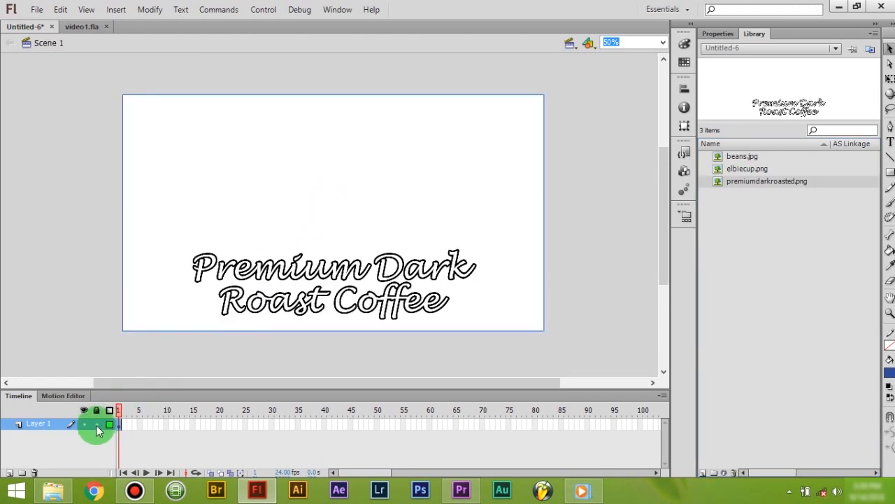
# Extend Layer 1 with frames up to frame 30 and scrub the playhead to frame 26.
pyautogui.click(121, 426)
pyautogui.click(154, 362)
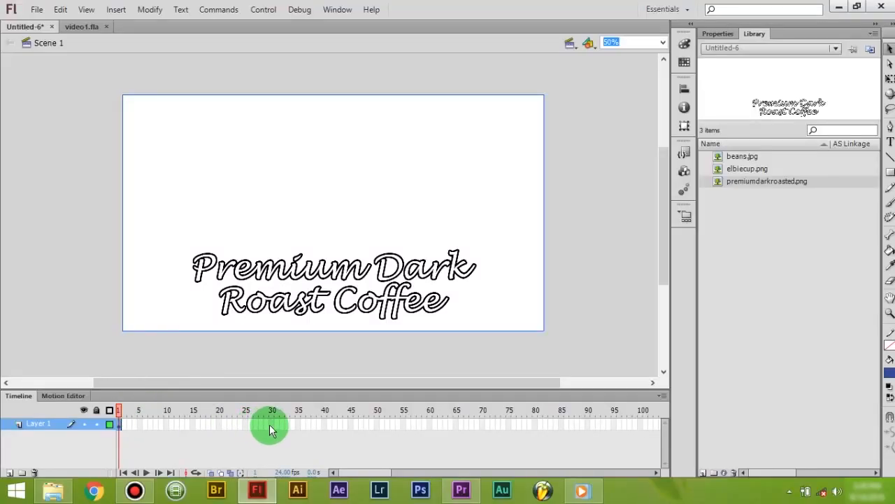
pyautogui.click(271, 427)
pyautogui.press('F5')
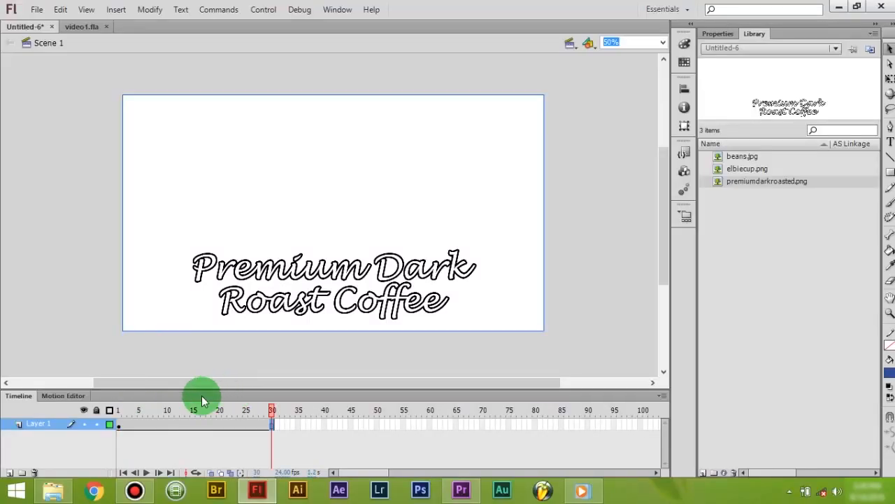
pyautogui.moveTo(251, 411)
pyautogui.mouseDown()
pyautogui.moveTo(273, 414)
pyautogui.moveTo(136, 410)
pyautogui.moveTo(260, 410)
pyautogui.moveTo(140, 410)
pyautogui.moveTo(252, 412)
pyautogui.mouseUp()
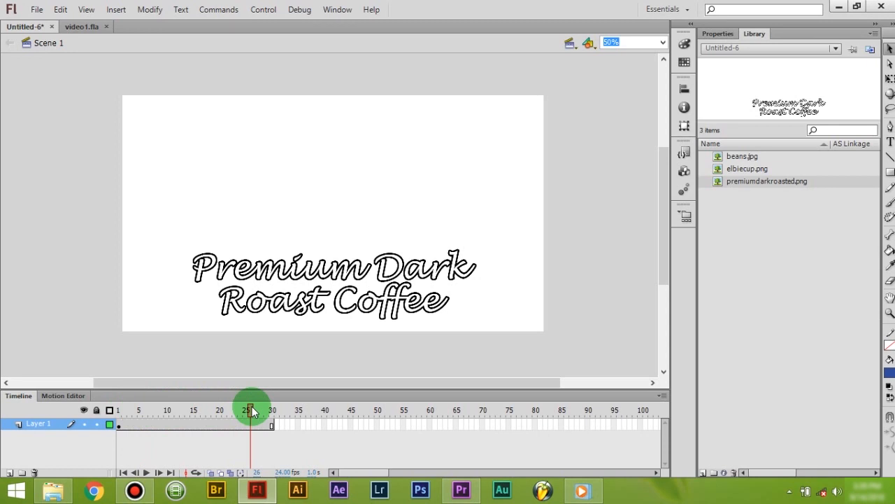
# Rename Layer 1 as "text".
pyautogui.doubleClick(46, 424)
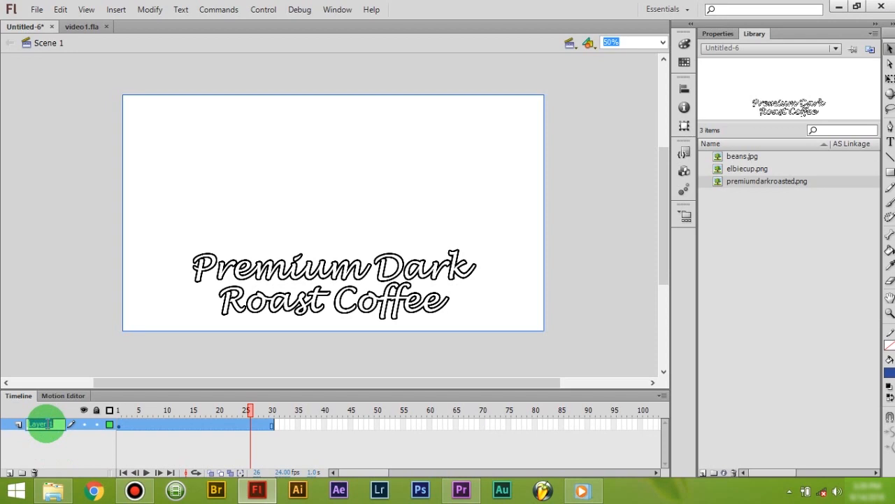
pyautogui.write('text')
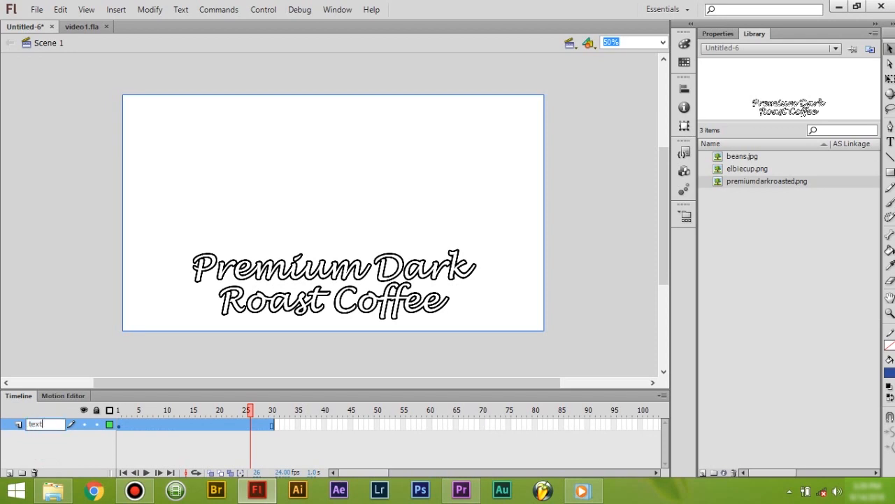
pyautogui.click(47, 427)
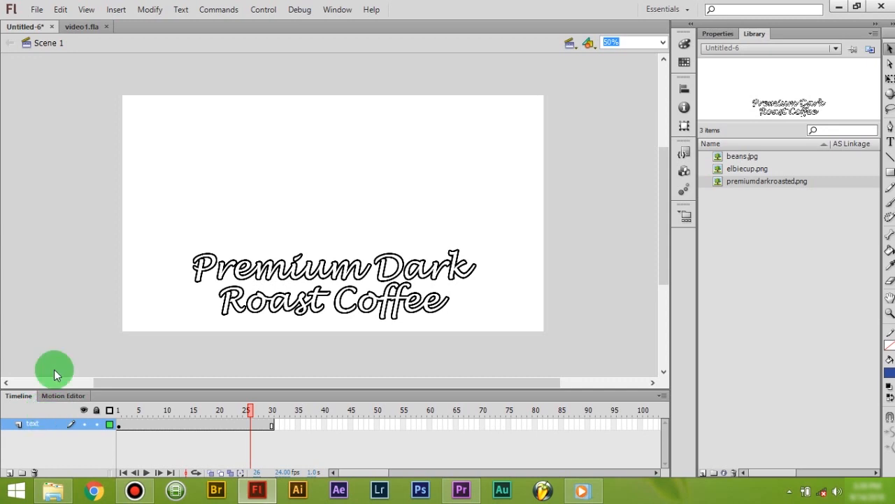
# Insert a new layer above the text layer in the timeline.
pyautogui.click(114, 12)
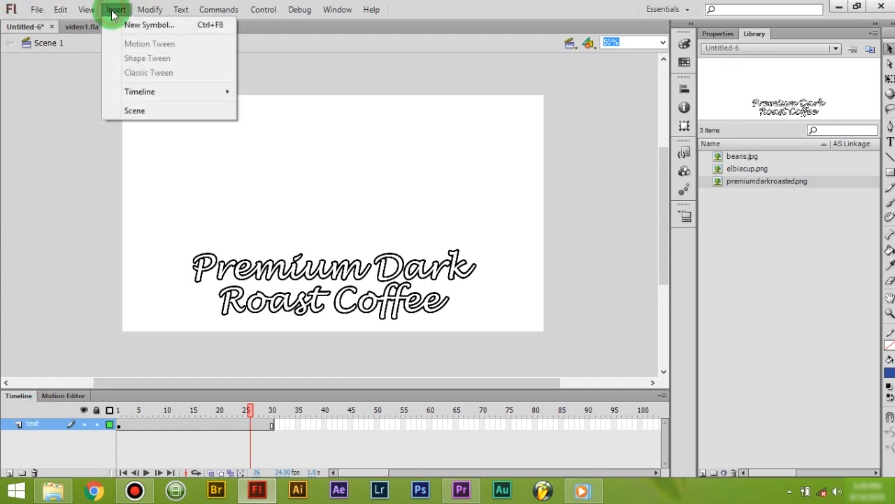
pyautogui.moveTo(138, 92)
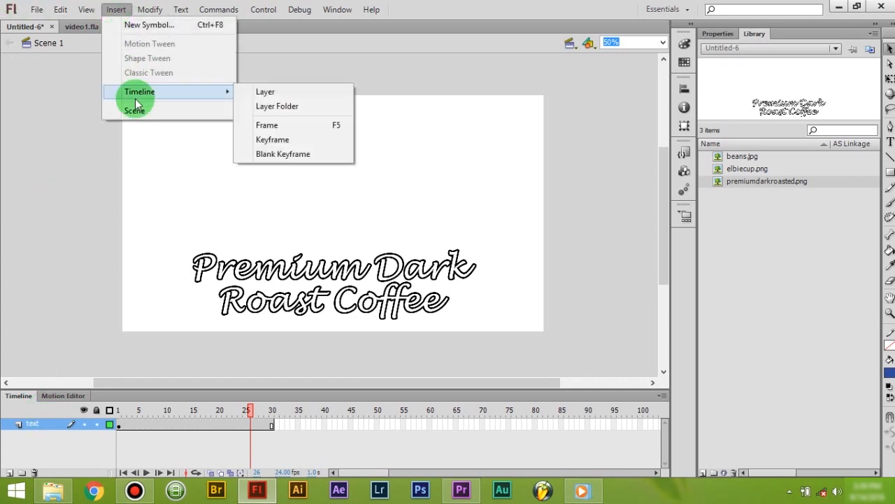
pyautogui.click(265, 93)
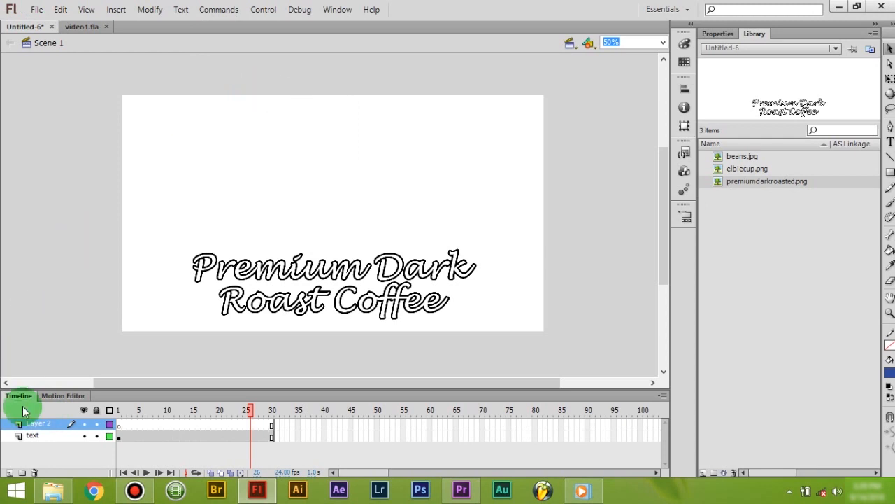
pyautogui.doubleClick(43, 426)
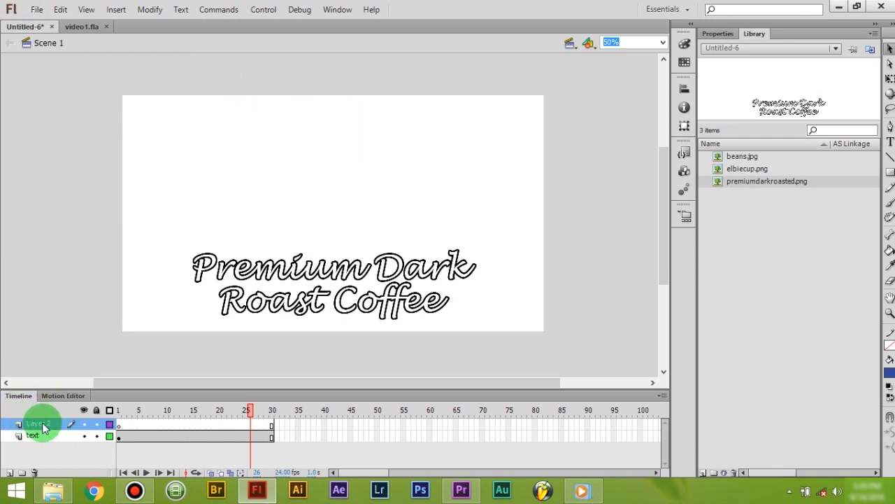
# Add two more empty layers above Layer 2 in the timeline.
pyautogui.click(10, 474)
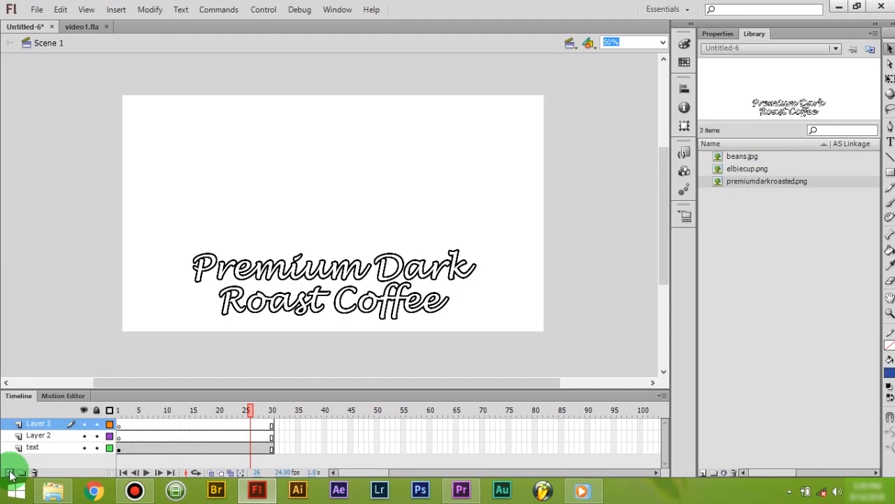
pyautogui.rightClick(44, 424)
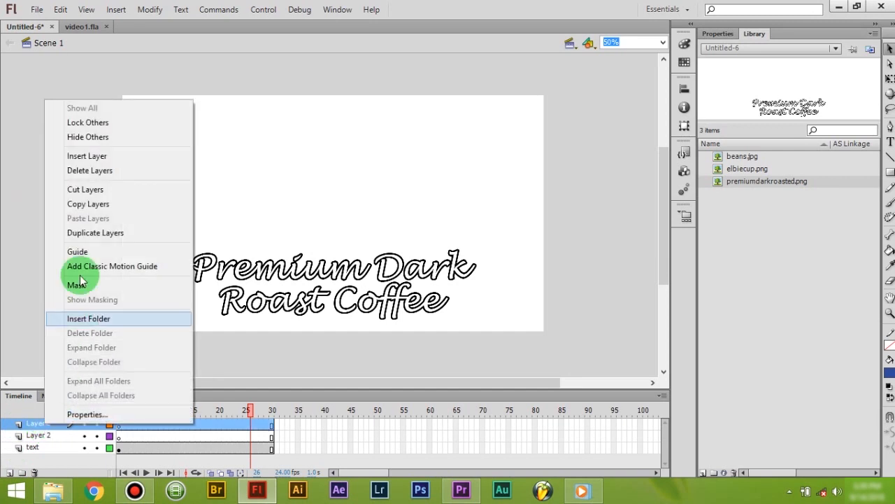
pyautogui.click(88, 156)
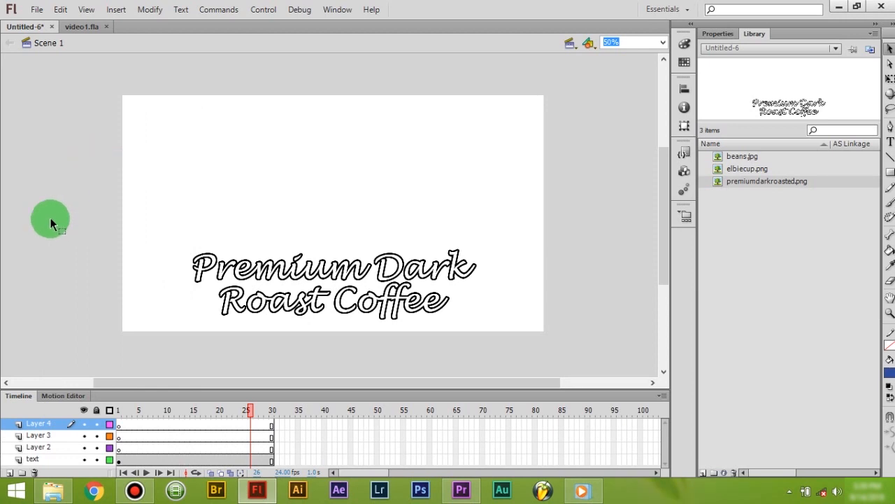
# Delete the two topmost layers, Layer 4 and Layer 3, from the timeline.
pyautogui.click(34, 474)
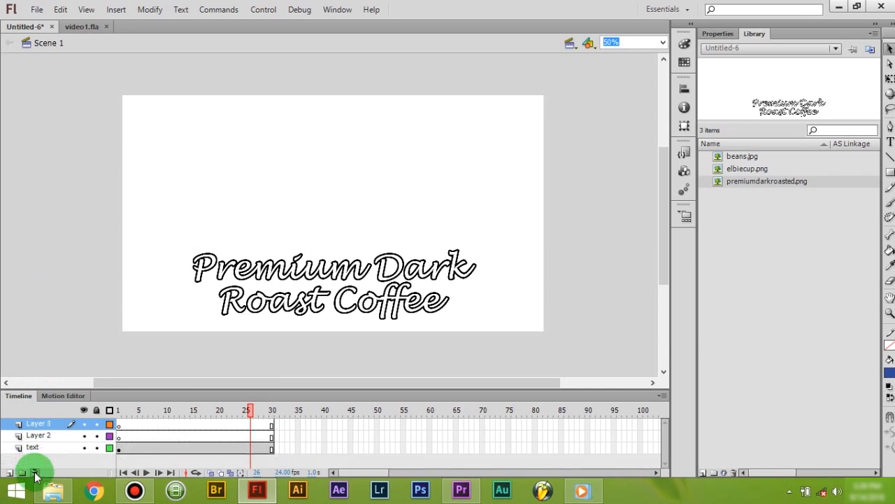
pyautogui.rightClick(35, 426)
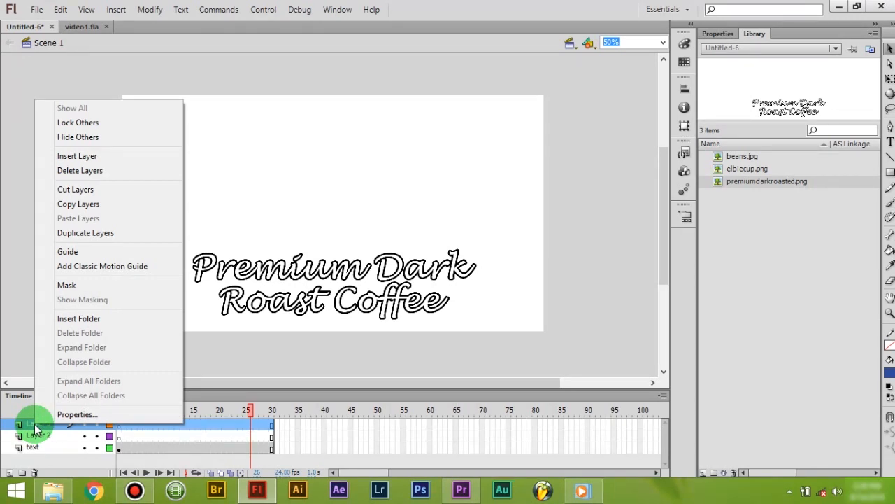
pyautogui.click(74, 170)
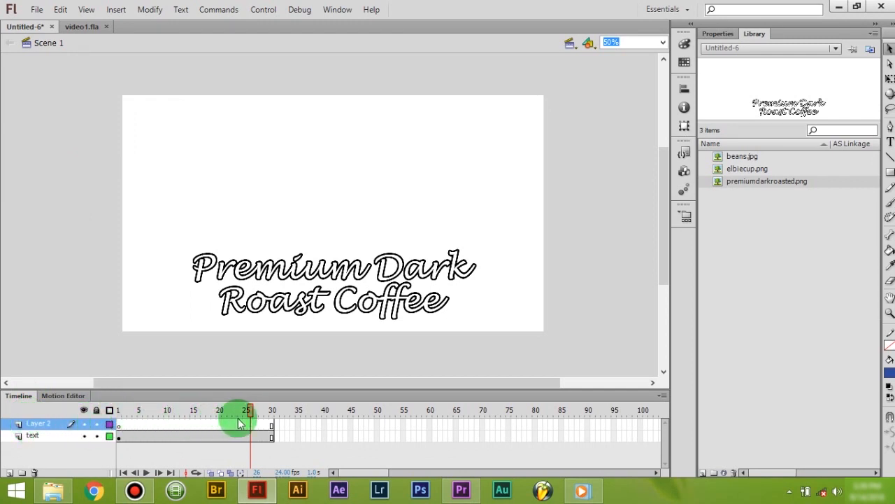
# Insert a blank keyframe at frame 30 of Layer 2 and clear it again.
pyautogui.moveTo(249, 427); pyautogui.dragTo(274, 412)
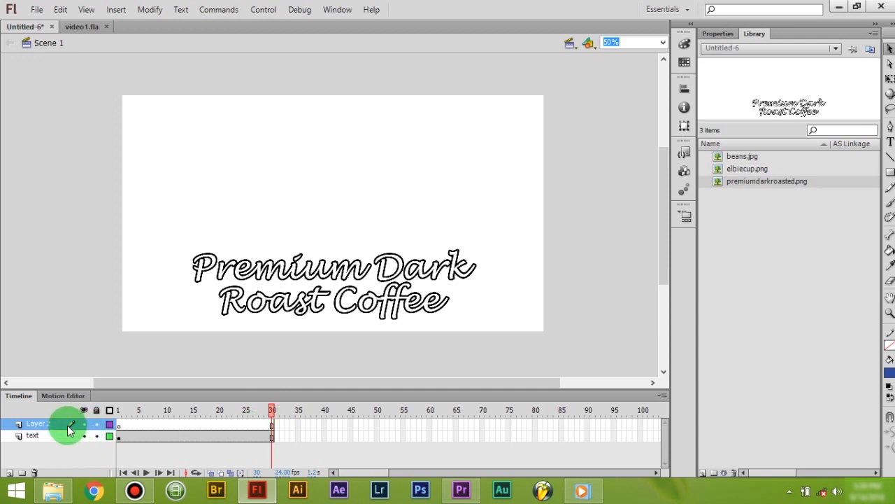
pyautogui.rightClick(271, 422)
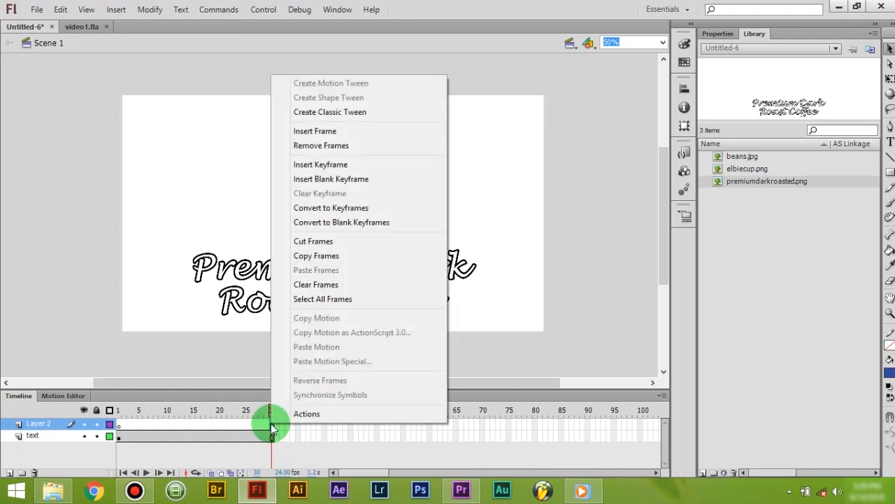
pyautogui.click(317, 181)
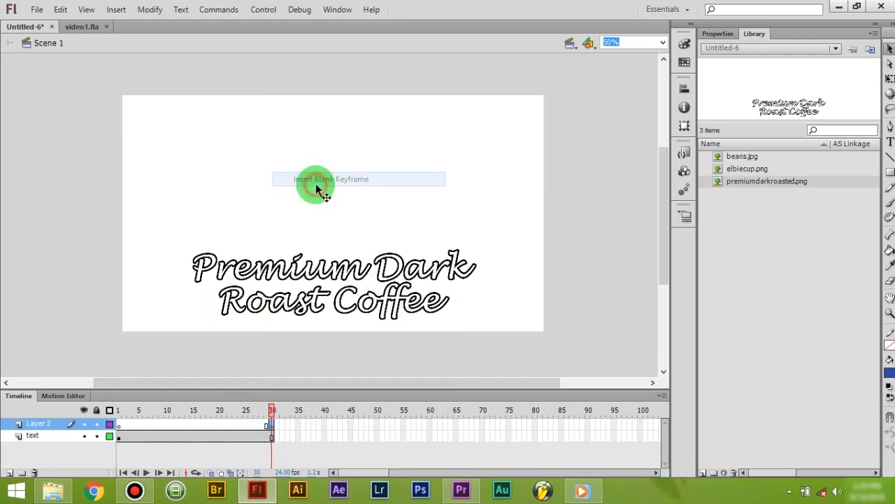
pyautogui.rightClick(273, 425)
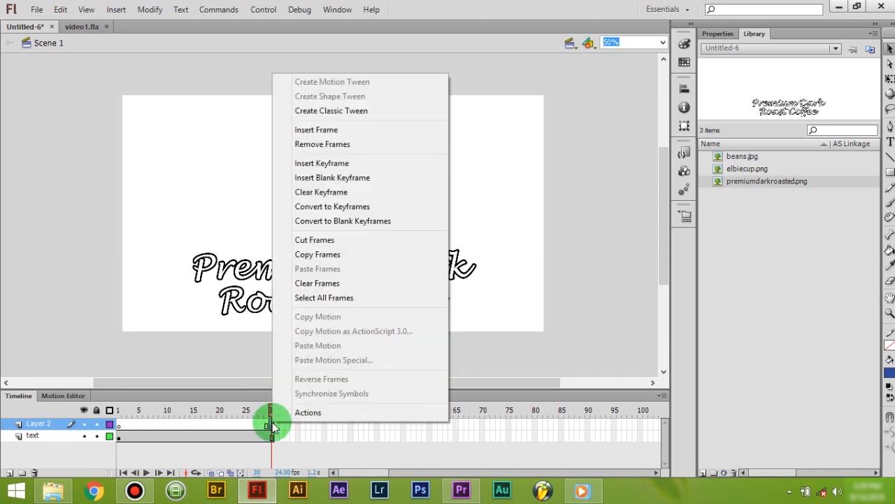
pyautogui.click(312, 192)
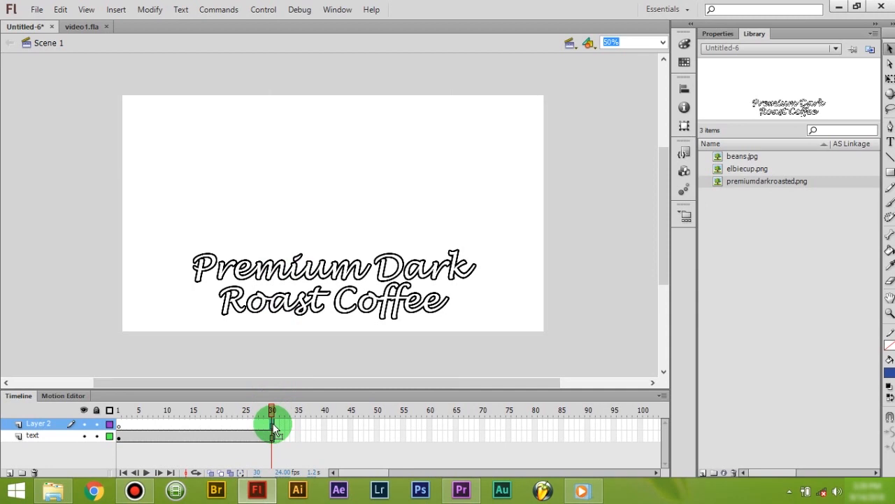
pyautogui.moveTo(275, 430); pyautogui.dragTo(228, 428)
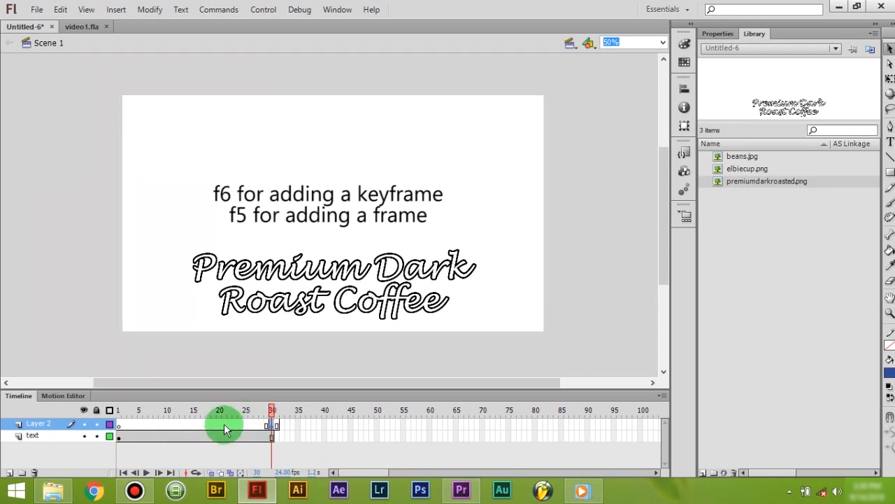
pyautogui.moveTo(224, 428); pyautogui.dragTo(274, 427)
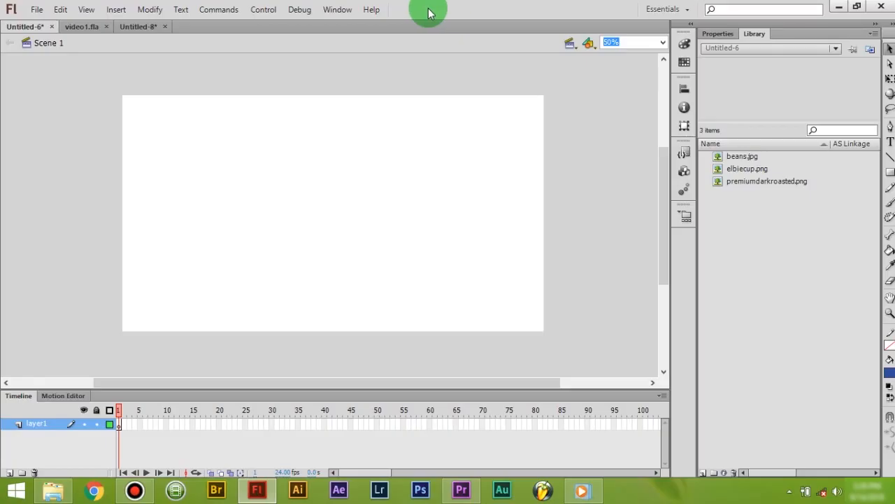
# Review the new-document options, dismiss them without creating a file, and check the document properties of Untitled-6.
pyautogui.click(35, 9)
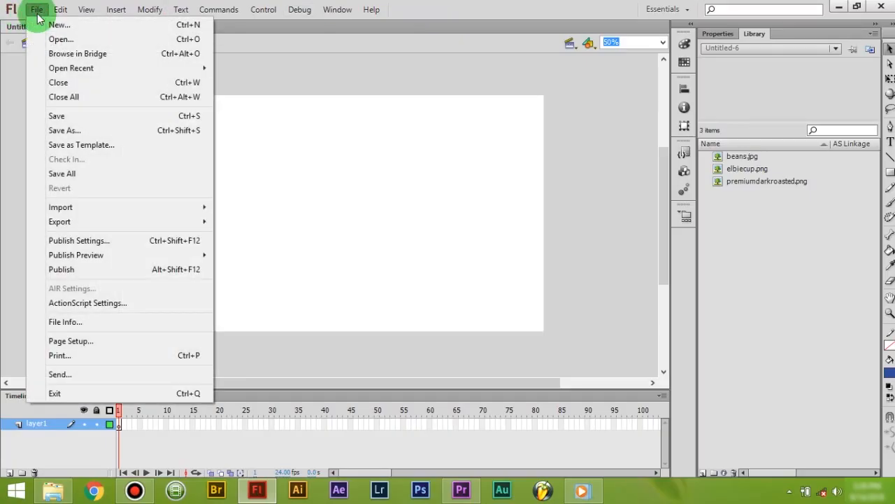
pyautogui.click(79, 23)
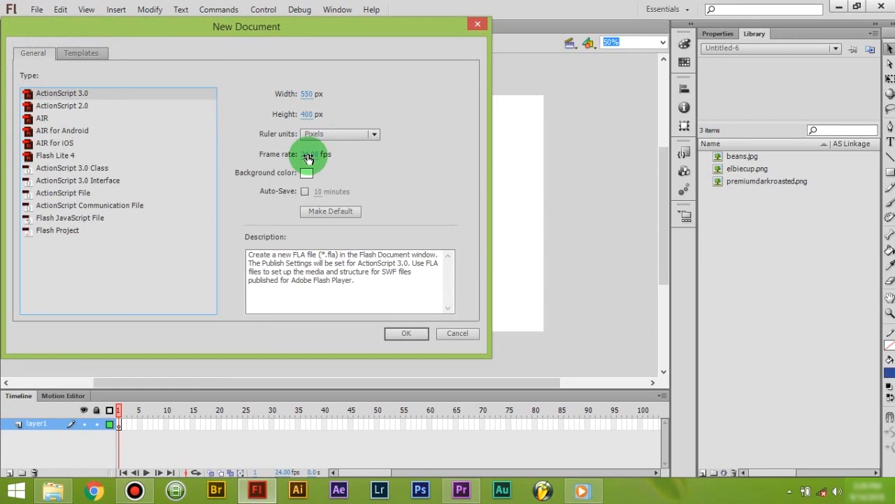
pyautogui.click(458, 333)
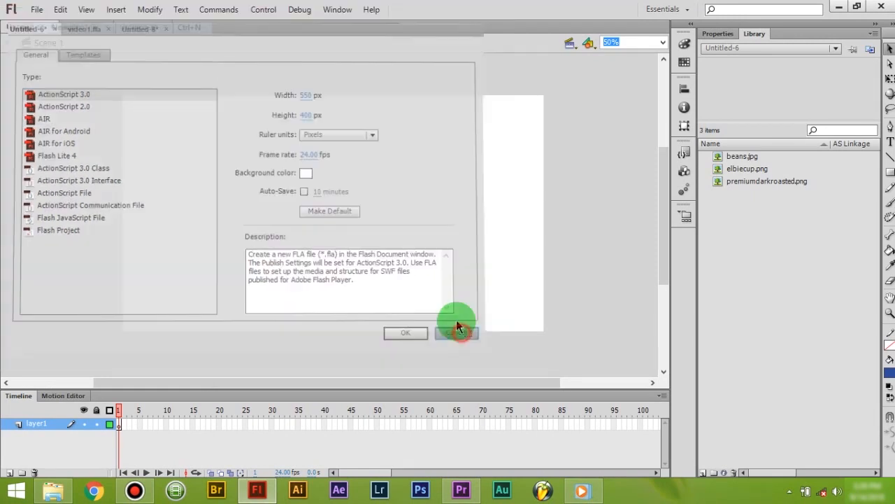
pyautogui.click(717, 35)
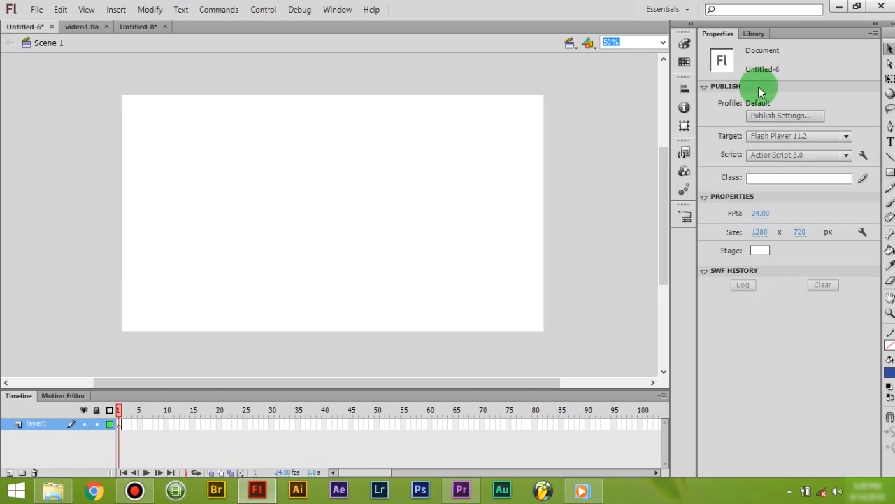
pyautogui.click(754, 34)
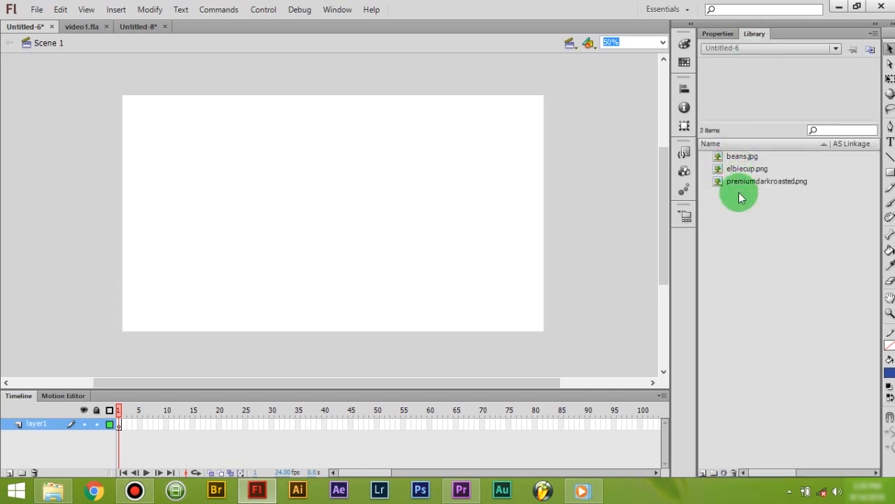
pyautogui.moveTo(742, 178)
pyautogui.mouseDown()
pyautogui.moveTo(736, 160)
pyautogui.moveTo(582, 184)
pyautogui.mouseUp()
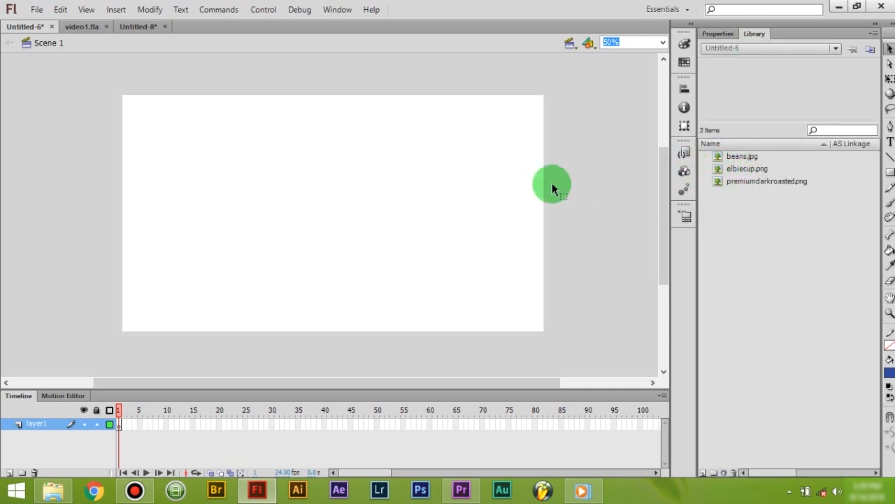
pyautogui.moveTo(420, 206)
pyautogui.mouseDown()
pyautogui.moveTo(795, 163)
pyautogui.moveTo(367, 206)
pyautogui.moveTo(715, 180)
pyautogui.moveTo(759, 166)
pyautogui.moveTo(509, 210)
pyautogui.mouseUp()
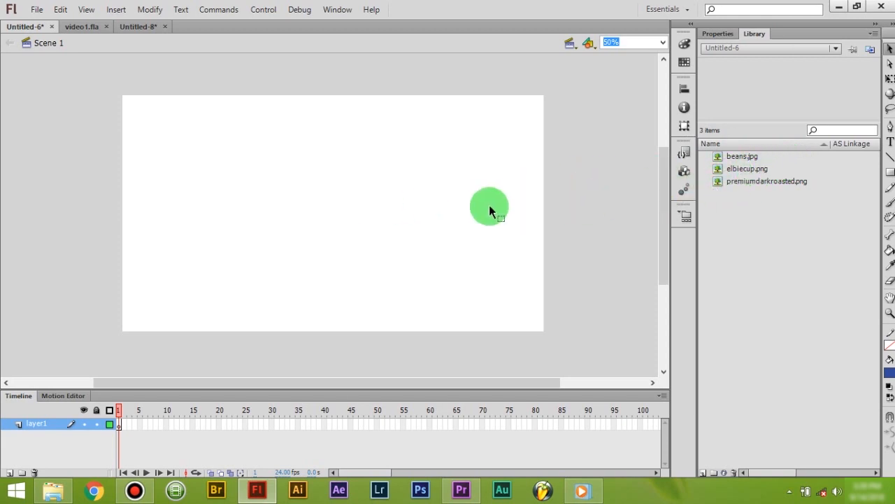
pyautogui.moveTo(558, 244); pyautogui.dragTo(780, 177)
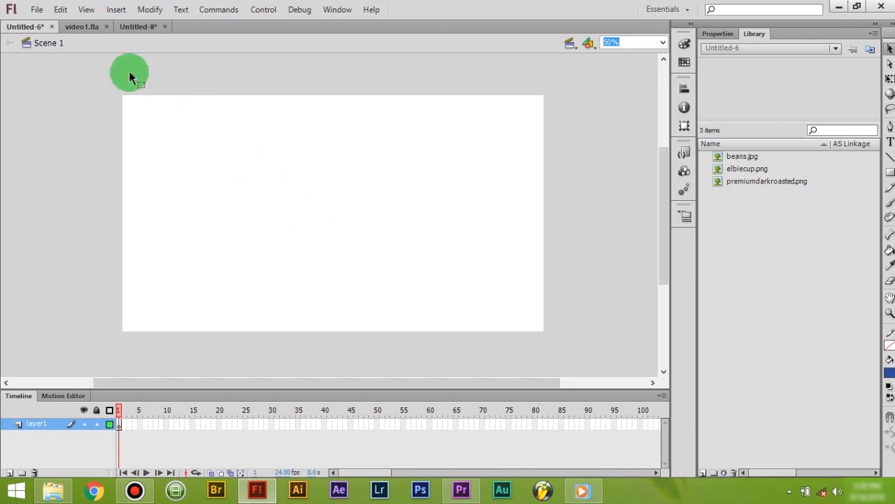
# Add two new layers above layer1 in the timeline.
pyautogui.click(118, 11)
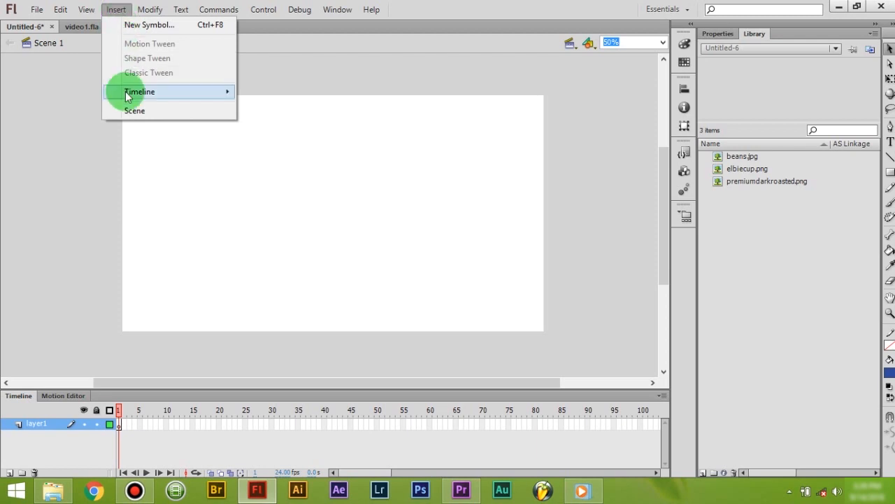
pyautogui.moveTo(184, 98)
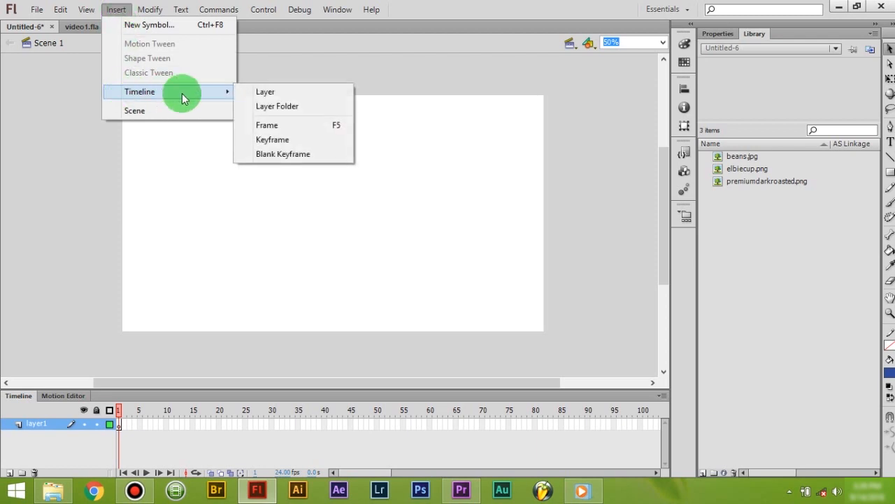
pyautogui.click(265, 94)
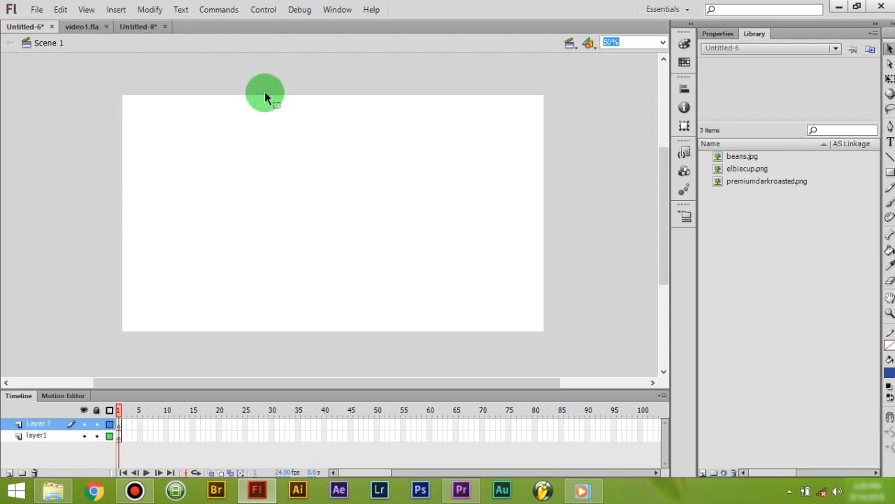
pyautogui.doubleClick(43, 425)
pyautogui.rightClick(50, 423)
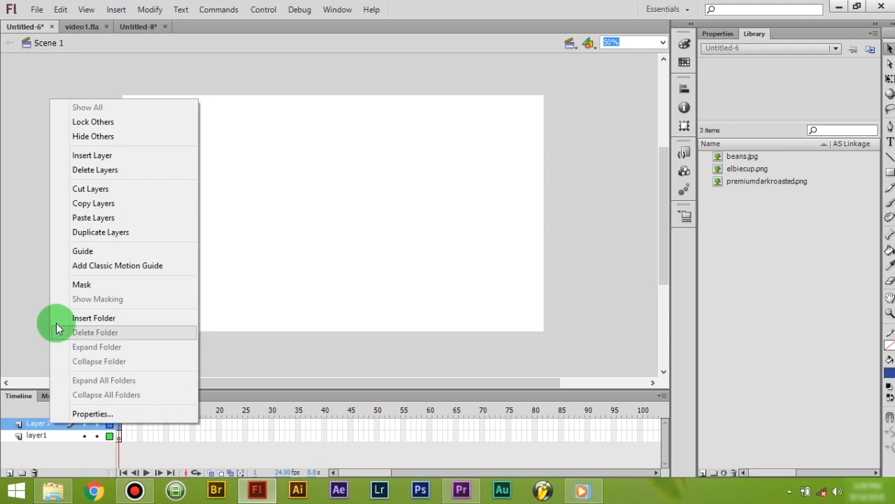
pyautogui.click(85, 156)
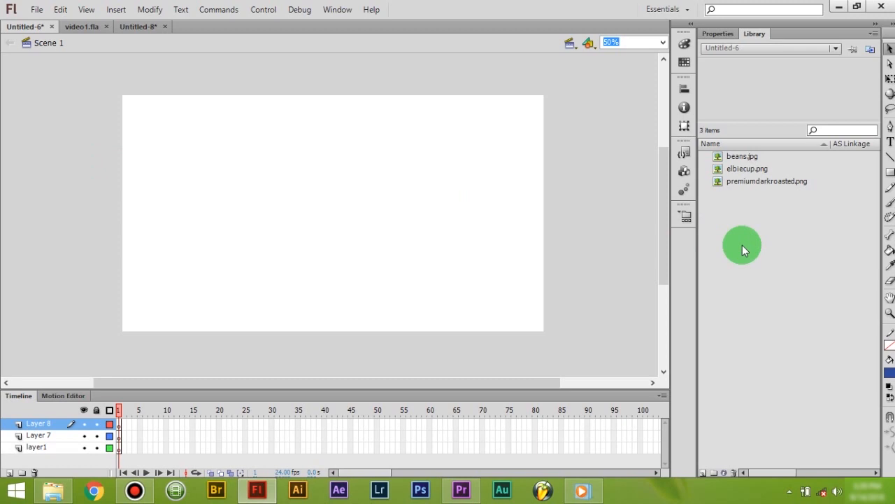
# Place beans.jpg on layer1, elbiecup.png on Layer 7 and premiumdarkroasted.png on Layer 8, each aligned to cover the stage.
pyautogui.click(39, 447)
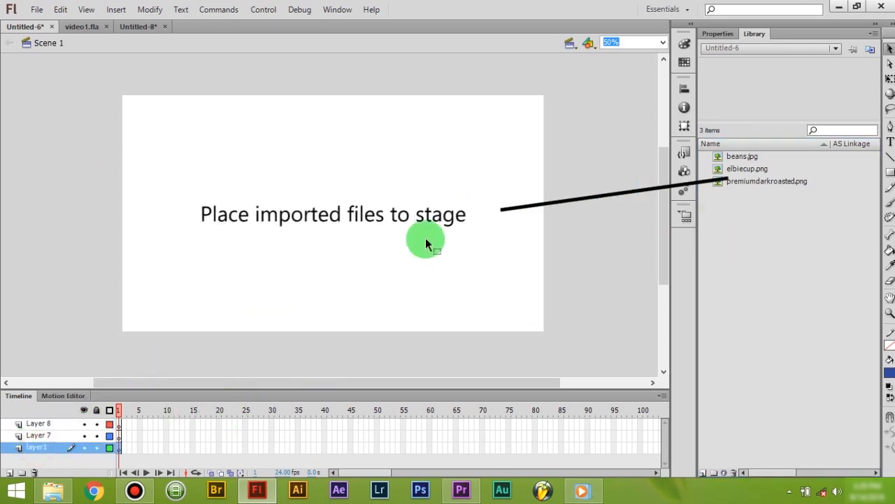
pyautogui.moveTo(733, 157); pyautogui.dragTo(320, 216)
pyautogui.moveTo(736, 184); pyautogui.dragTo(333, 212)
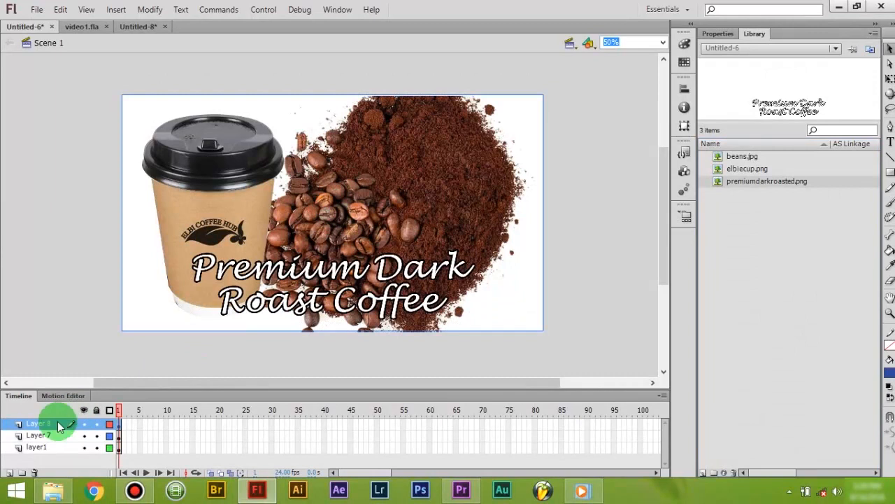
# Rename layer1, which holds the coffee beans image, as "beans".
pyautogui.doubleClick(39, 448)
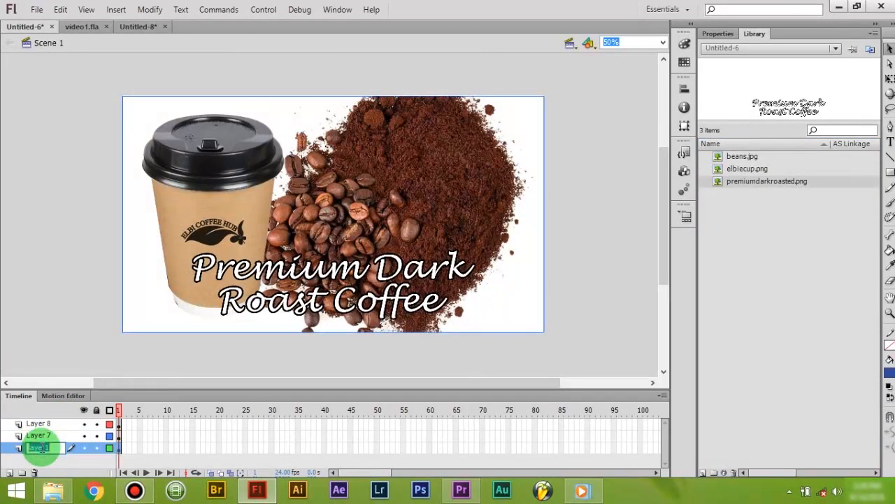
pyautogui.write('bea')
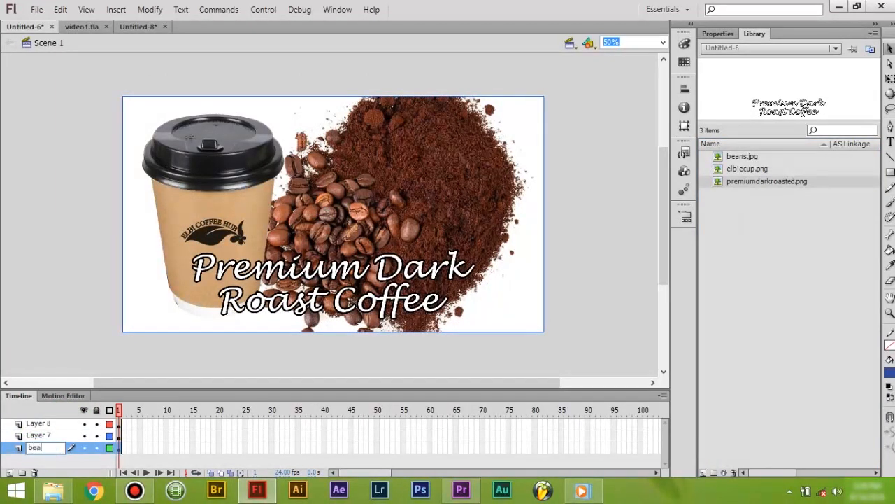
pyautogui.write('ns')
pyautogui.click(39, 448)
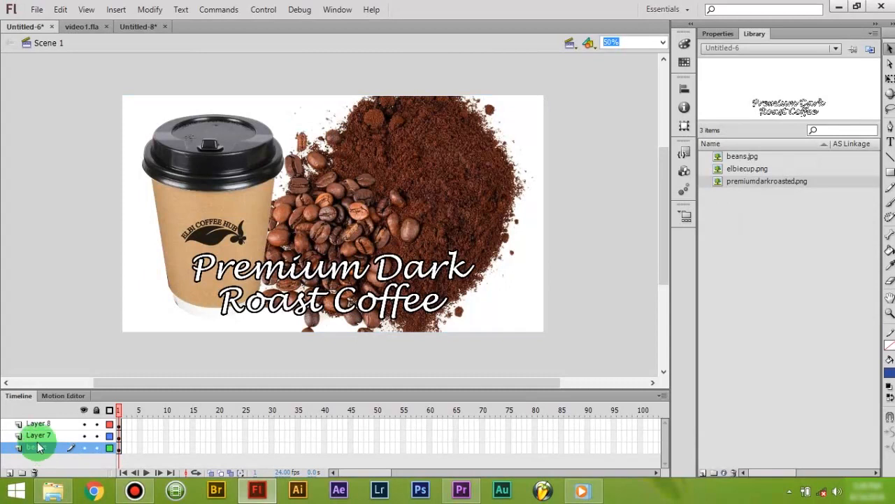
# Rename Layer 7, which holds the coffee cup image, as "cup".
pyautogui.doubleClick(39, 437)
pyautogui.write('c')
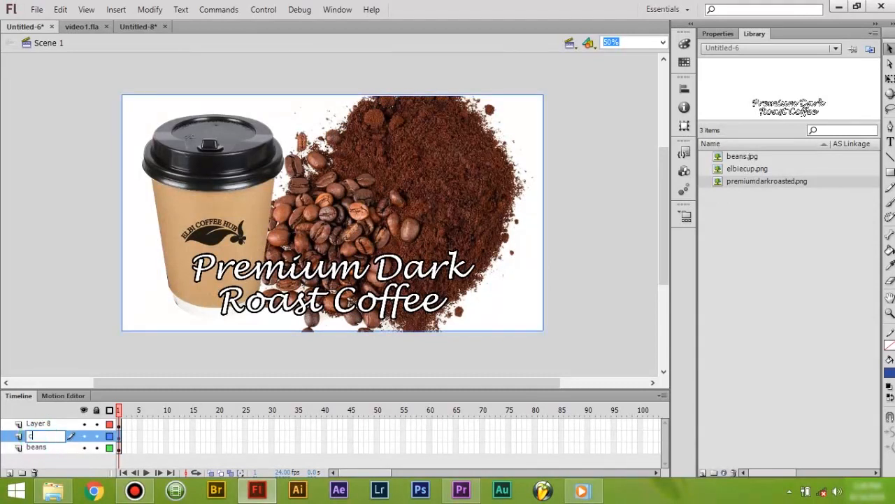
pyautogui.write('up')
pyautogui.click(38, 435)
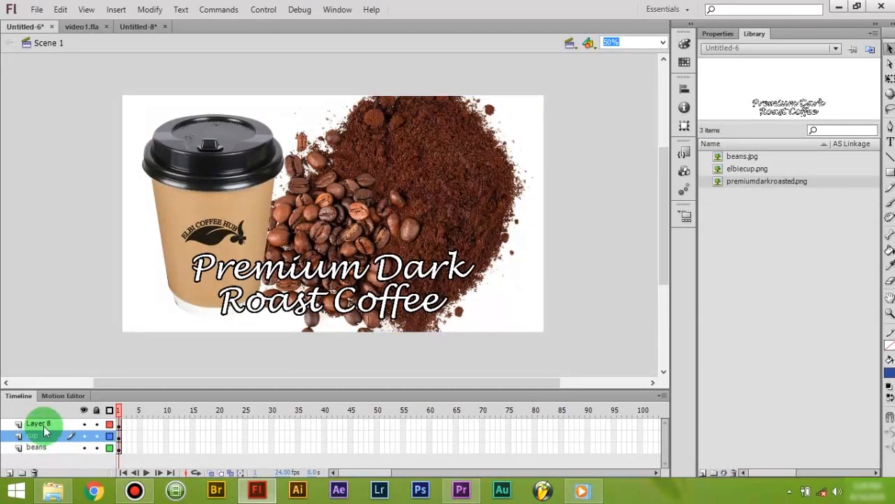
# Rename Layer 8, which holds the Premium Dark Roast Coffee lettering, as "text".
pyautogui.doubleClick(41, 424)
pyautogui.write('te')
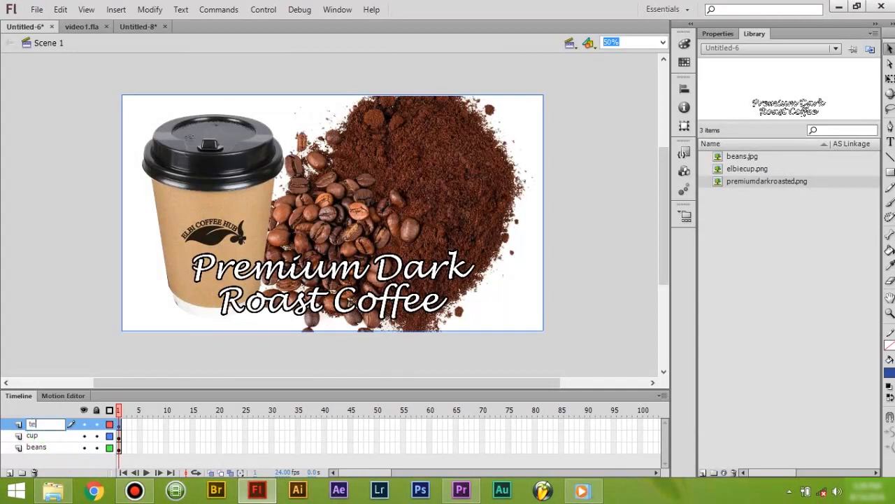
pyautogui.write('xt')
pyautogui.click(45, 426)
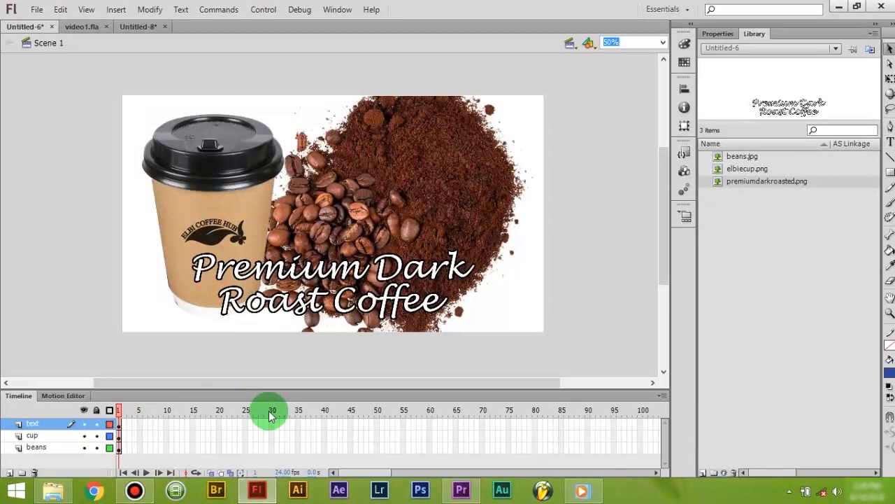
# Extend the text, cup and beans layers together to frame 35 in the timeline.
pyautogui.click(299, 434)
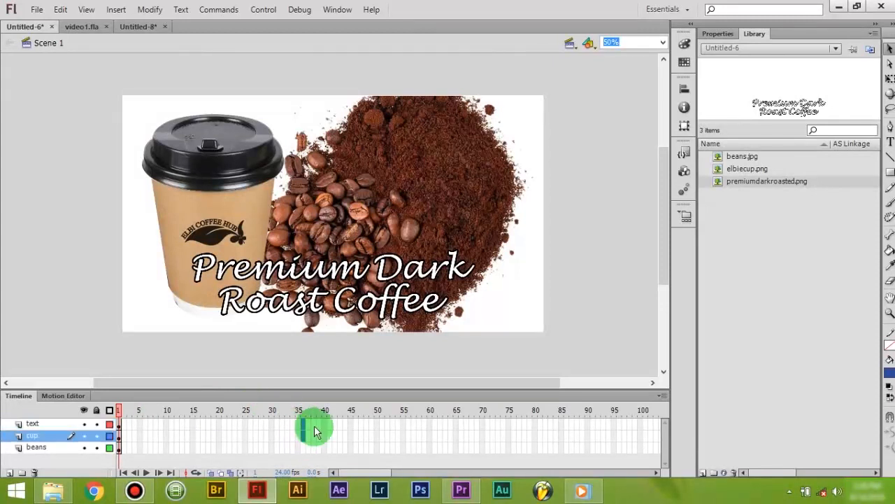
pyautogui.click(311, 424)
pyautogui.click(298, 425)
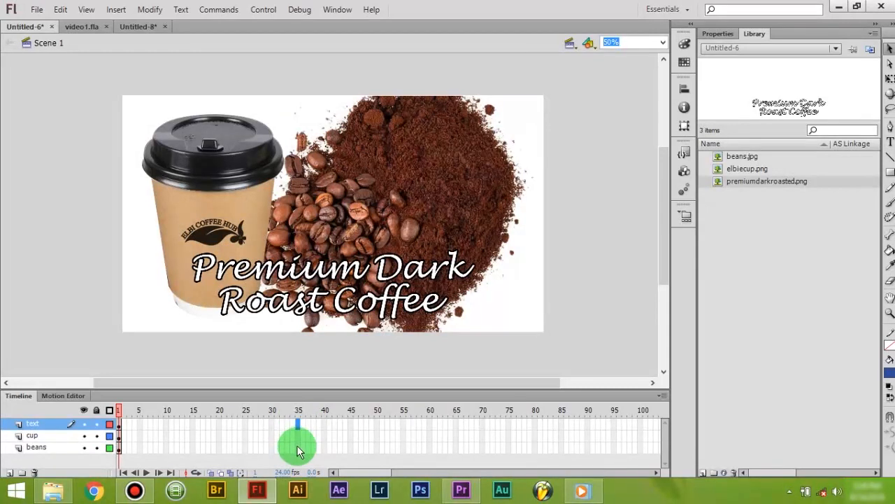
pyautogui.click(298, 447)
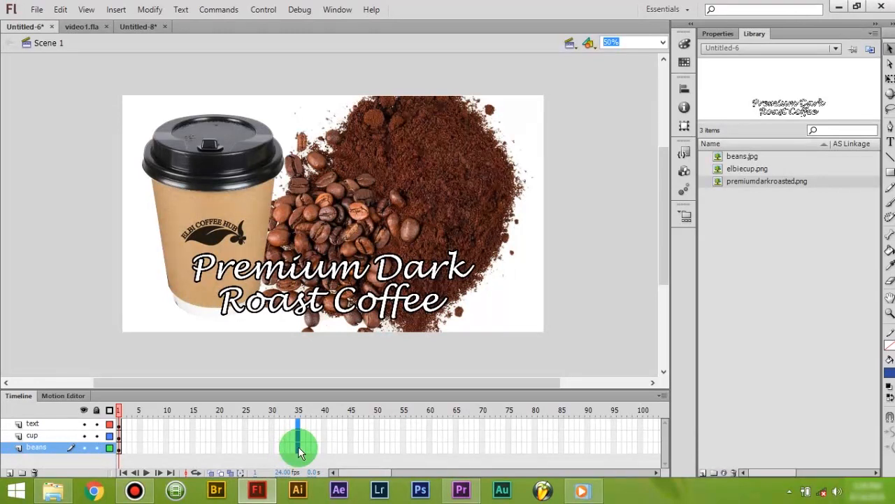
pyautogui.click(319, 435)
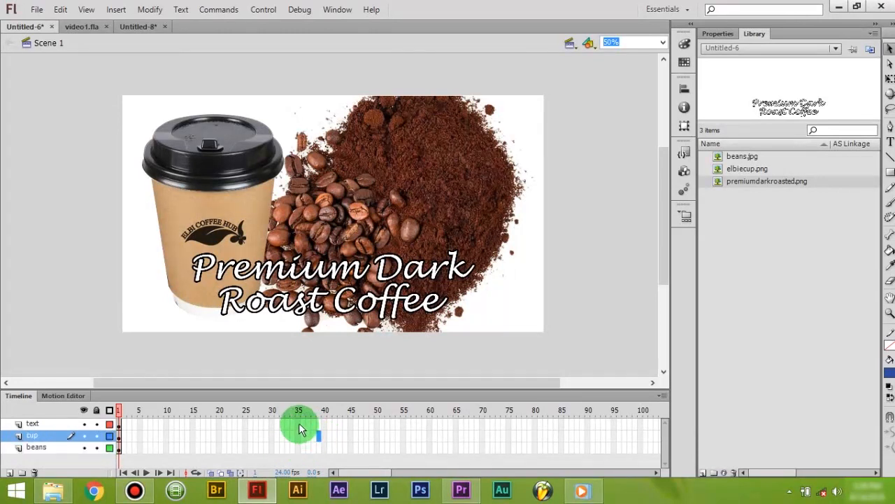
pyautogui.moveTo(299, 424); pyautogui.dragTo(298, 449)
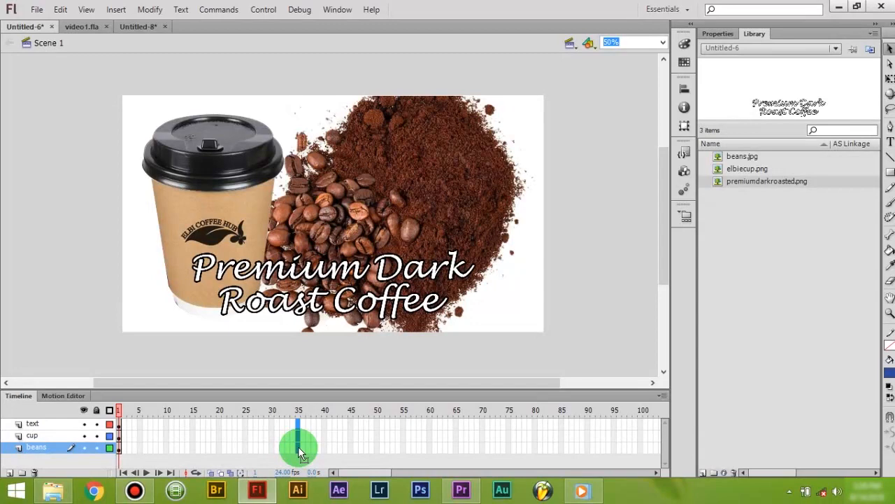
pyautogui.press('F6')
pyautogui.rightClick(298, 447)
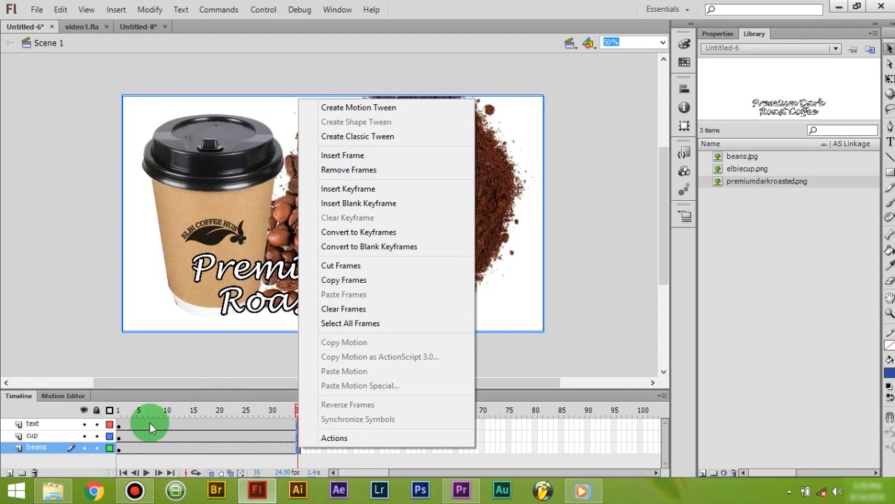
# Stagger the layers' frame spans in the timeline so beans starts at frame 10, cup at frame 21 and text at frame 34.
pyautogui.click(175, 430)
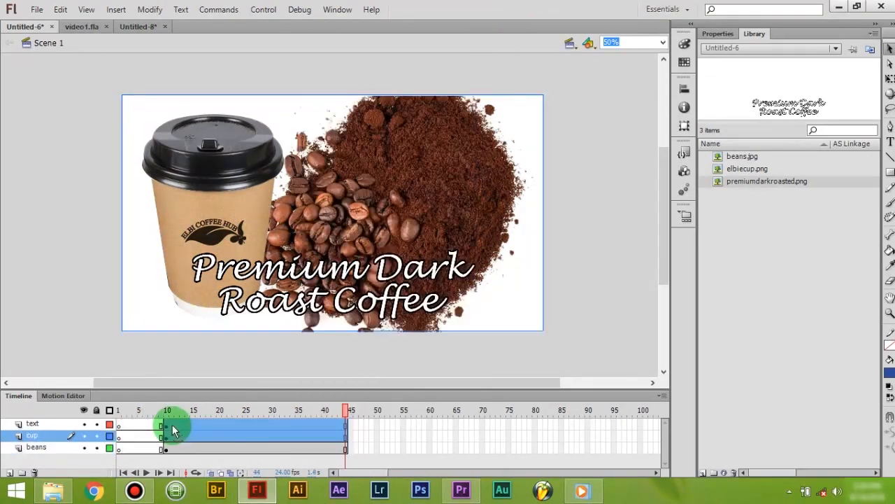
pyautogui.moveTo(168, 429); pyautogui.dragTo(404, 423)
pyautogui.click(187, 426)
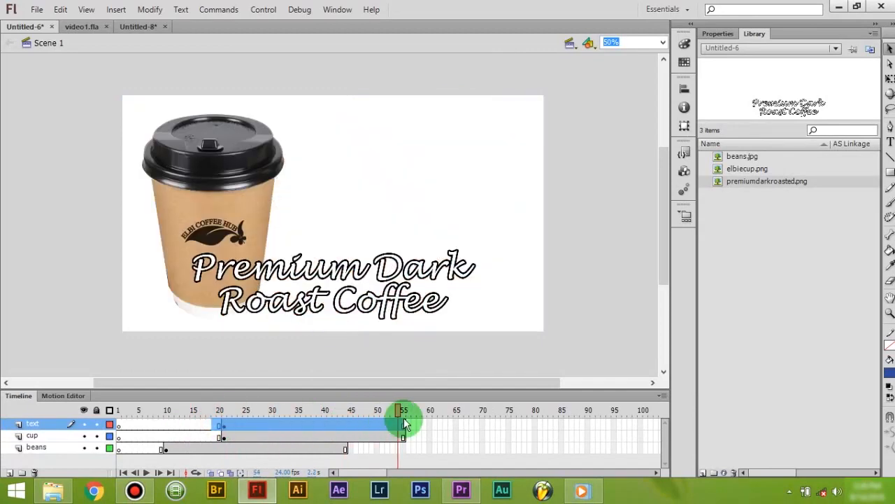
pyautogui.moveTo(224, 423); pyautogui.dragTo(296, 426)
# Test the movie to preview the staggered image appearance, close the preview, and run the movie test again.
pyautogui.hotkey('ctrl', 'Return')
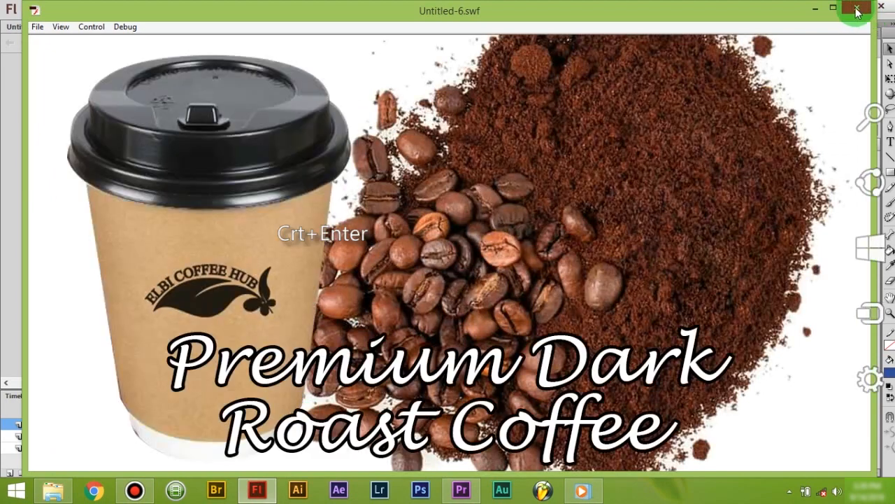
pyautogui.click(857, 8)
pyautogui.click(263, 9)
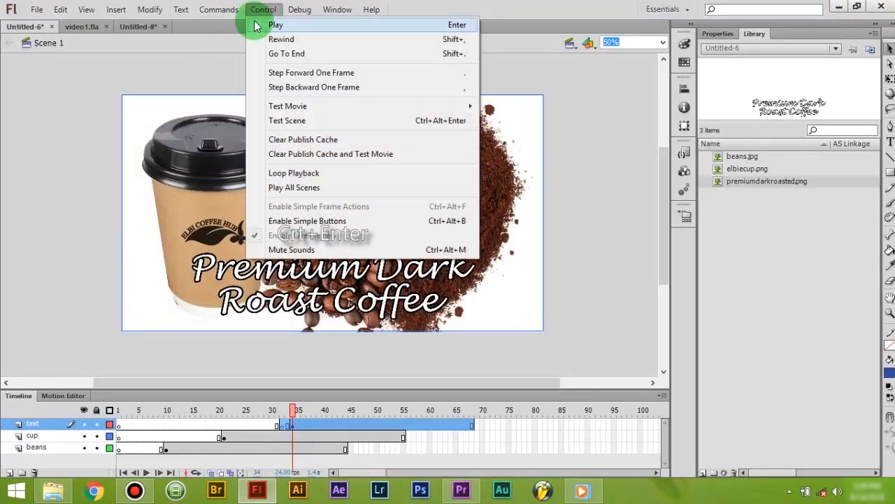
pyautogui.moveTo(280, 106)
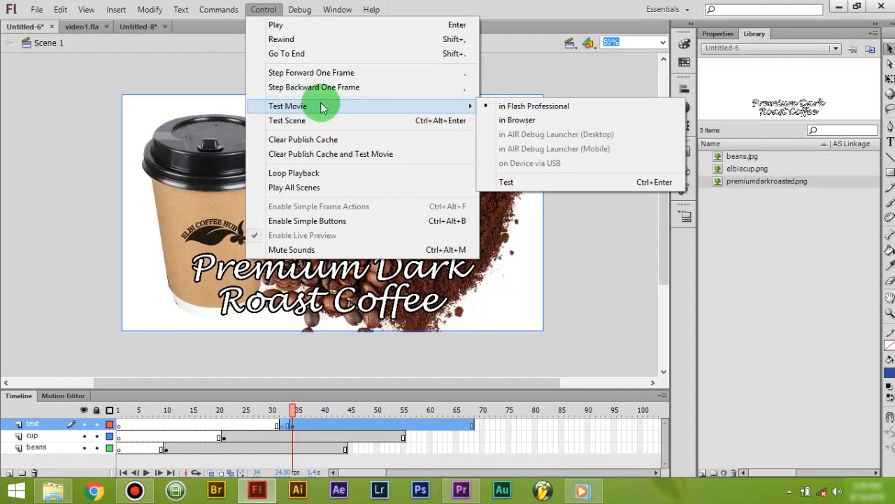
pyautogui.click(512, 183)
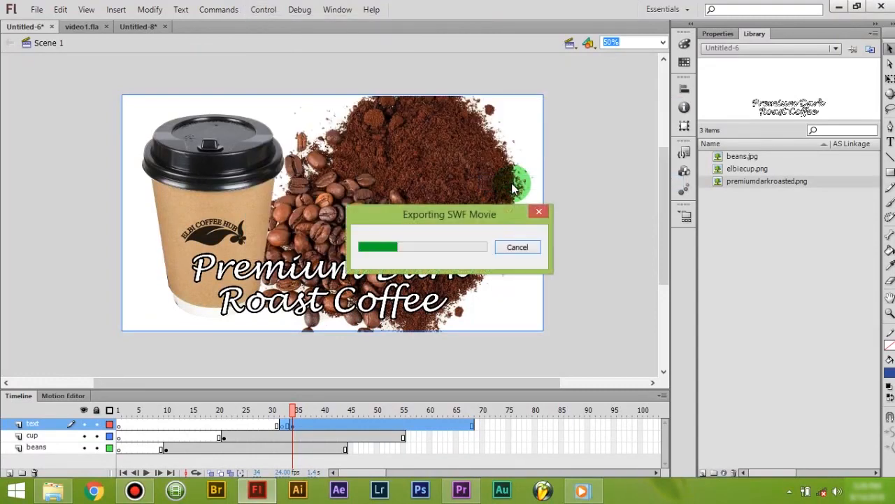